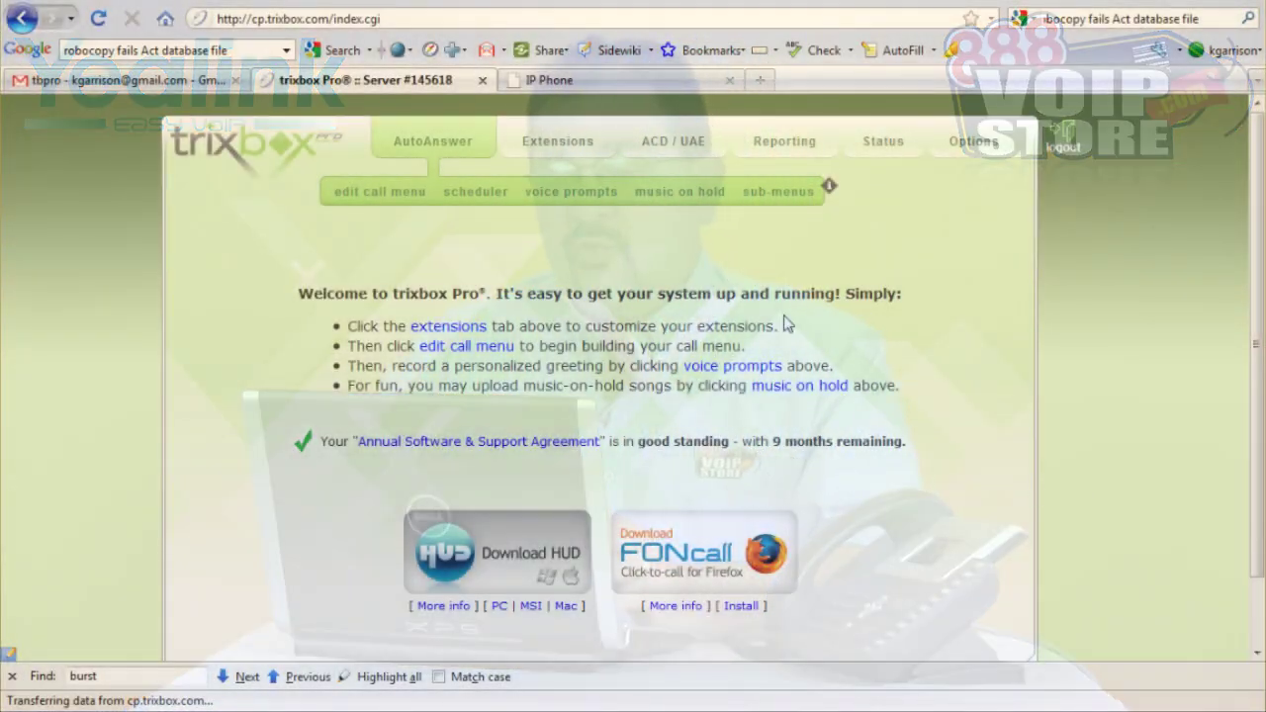
pyautogui.click(566, 144)
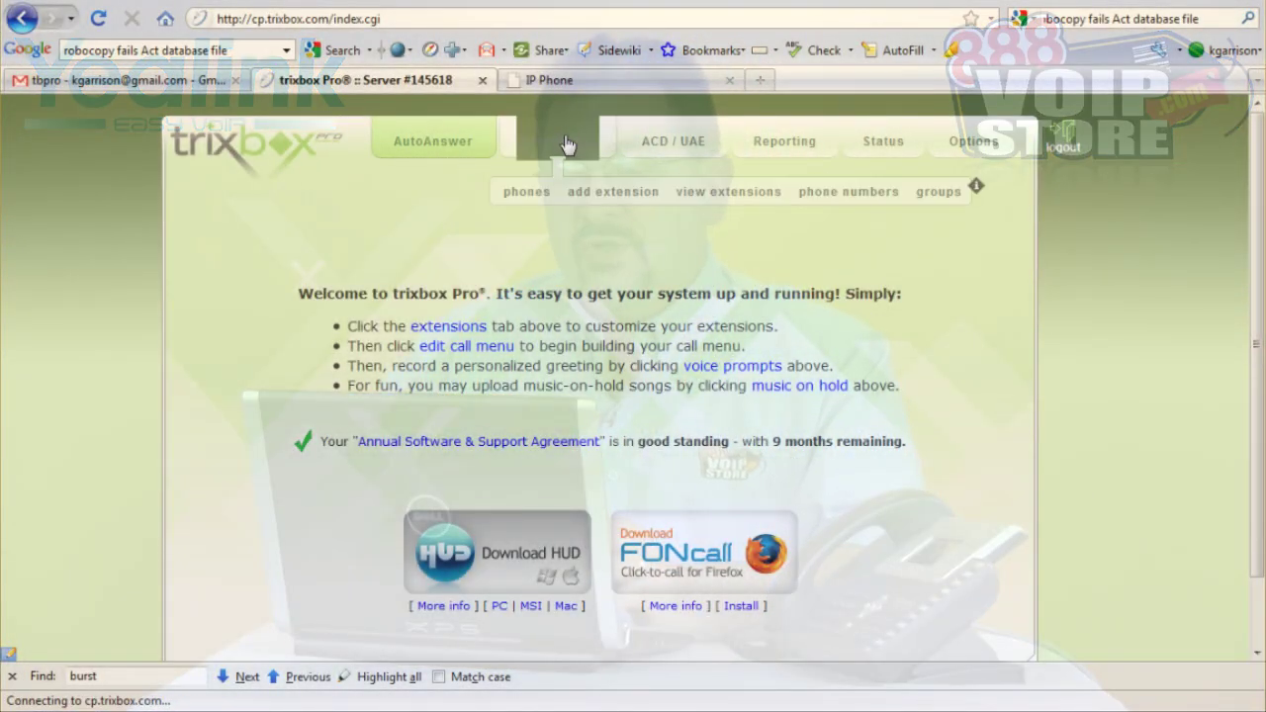
pyautogui.click(532, 194)
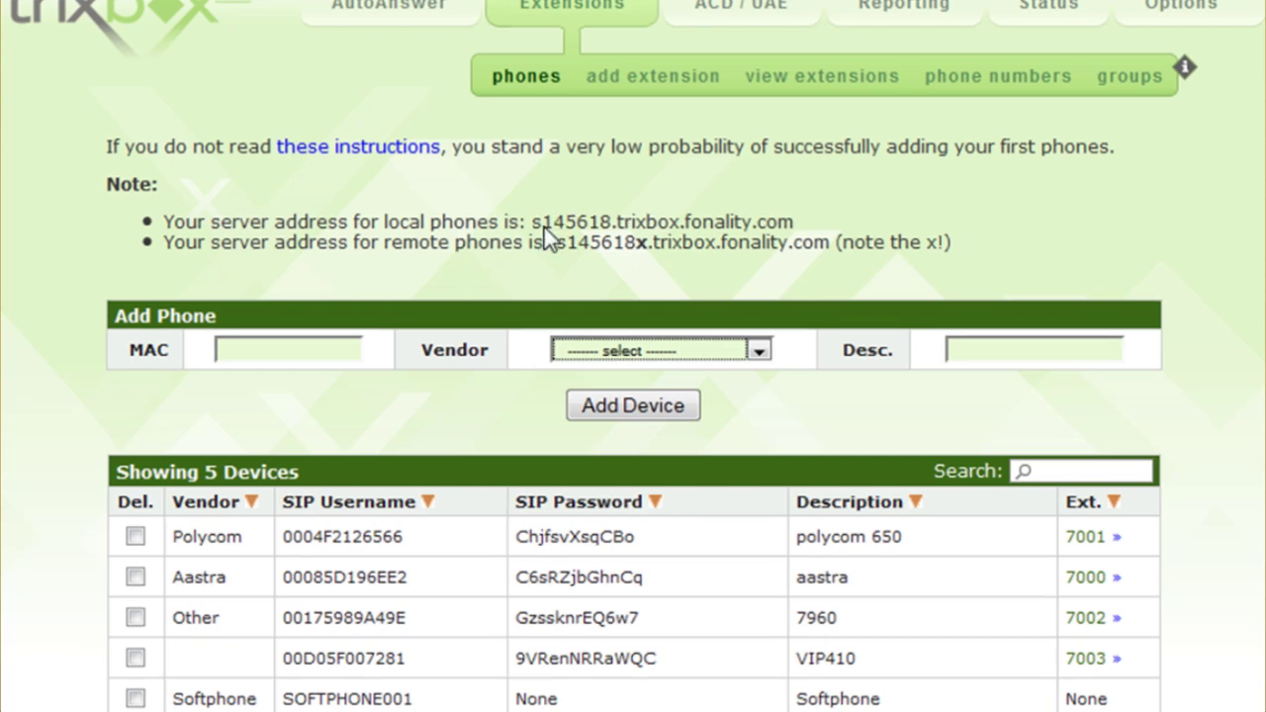
pyautogui.click(297, 354)
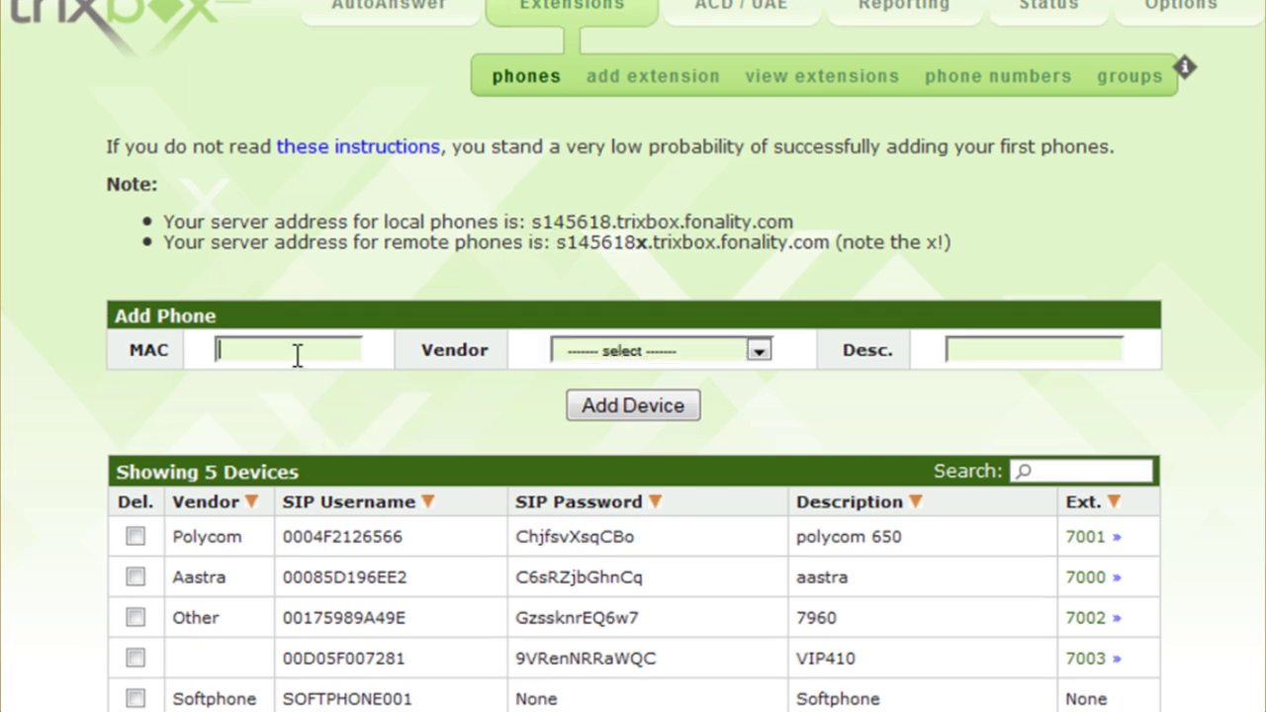
pyautogui.moveTo(451, 8)
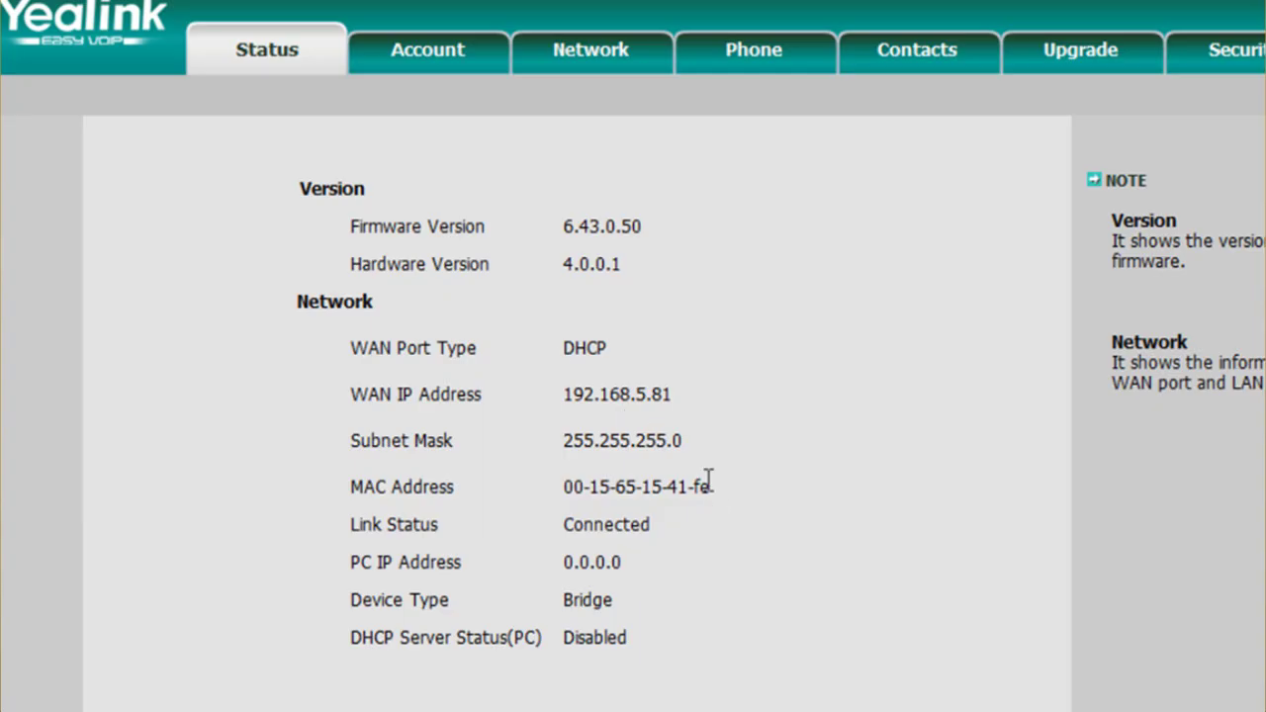
pyautogui.moveTo(711, 485); pyautogui.dragTo(566, 491)
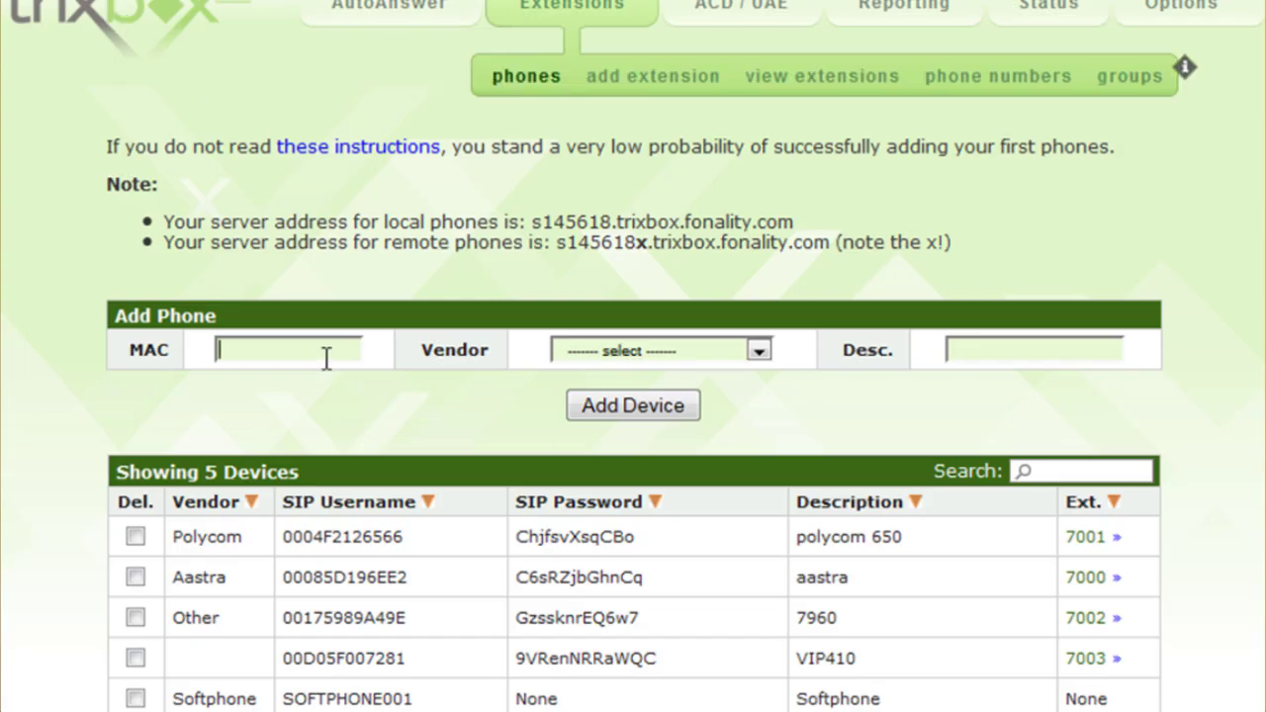
pyautogui.hotkey('ctrl', 'v')
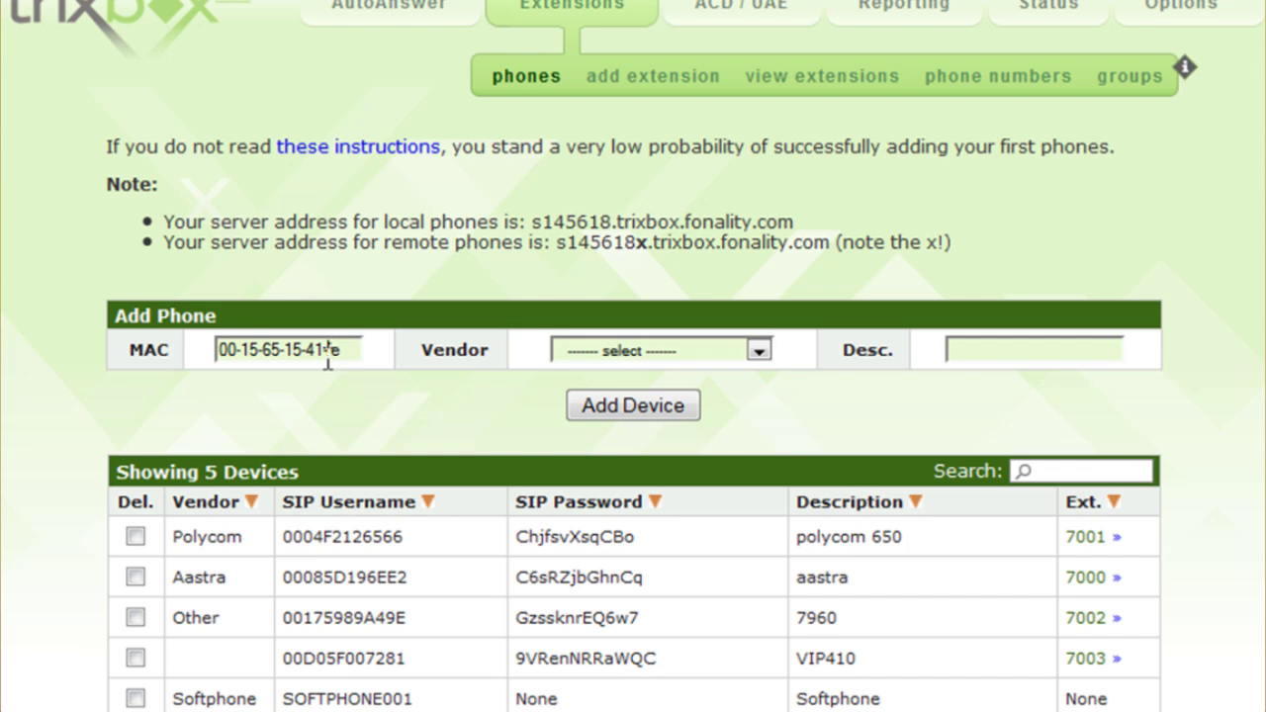
# - Set the new phone's vendor to Other and description to Yealink T26, and add the device
pyautogui.click(701, 352)
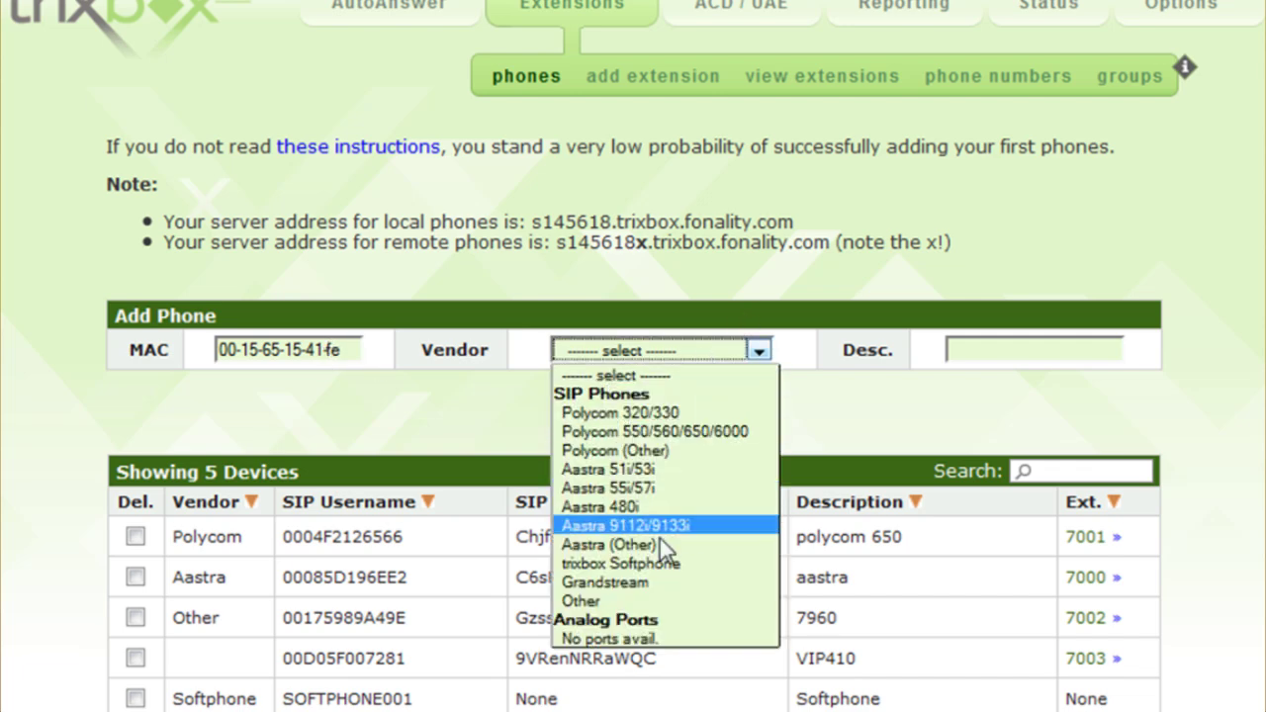
pyautogui.click(631, 599)
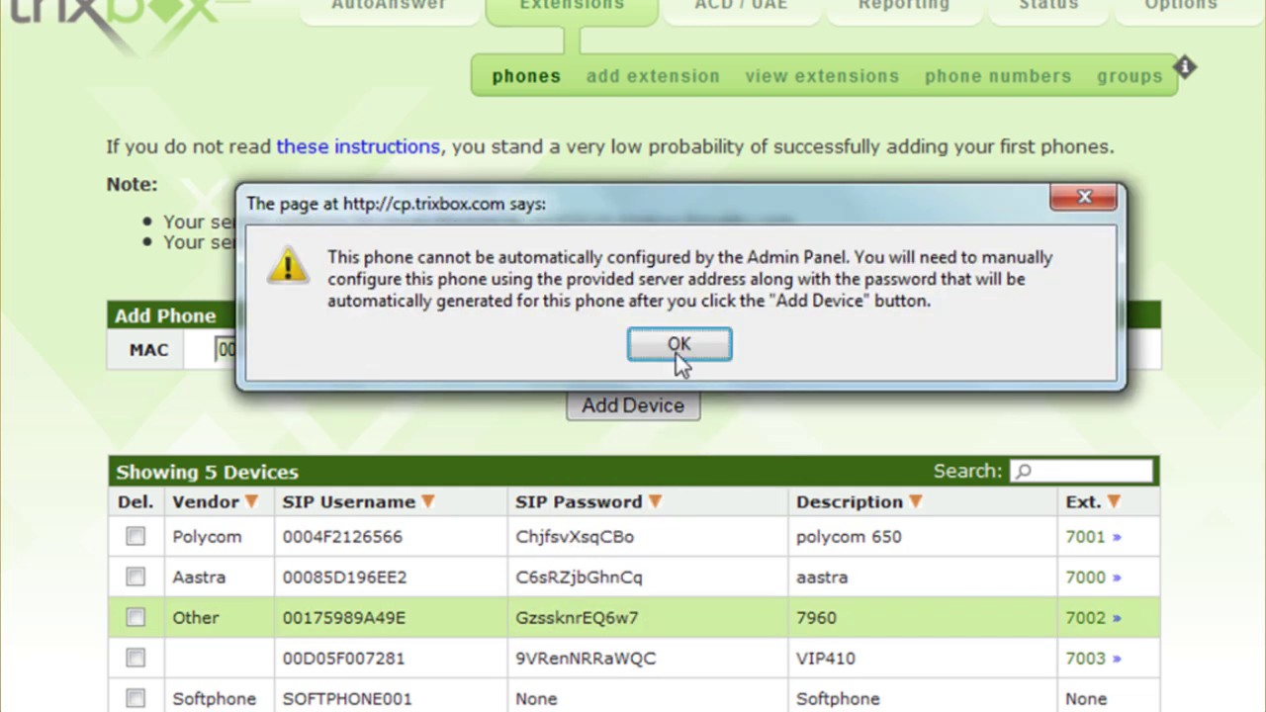
pyautogui.click(678, 337)
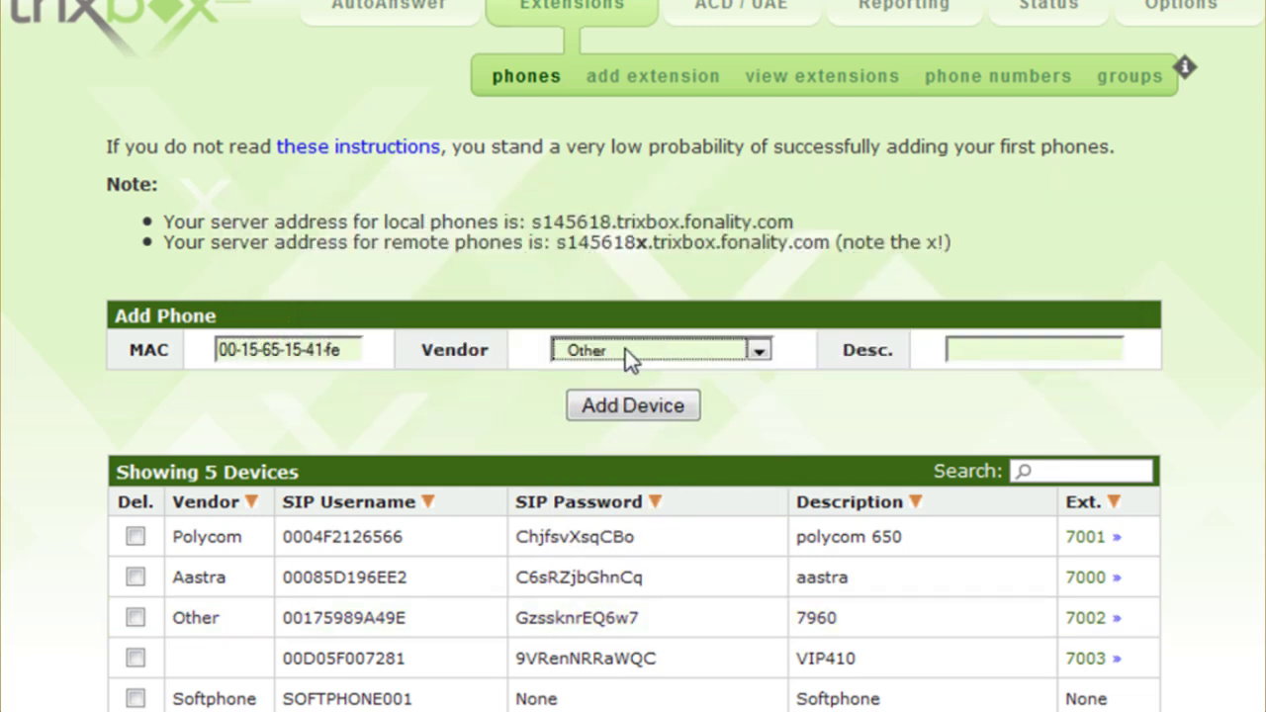
pyautogui.click(980, 356)
pyautogui.write('Ye')
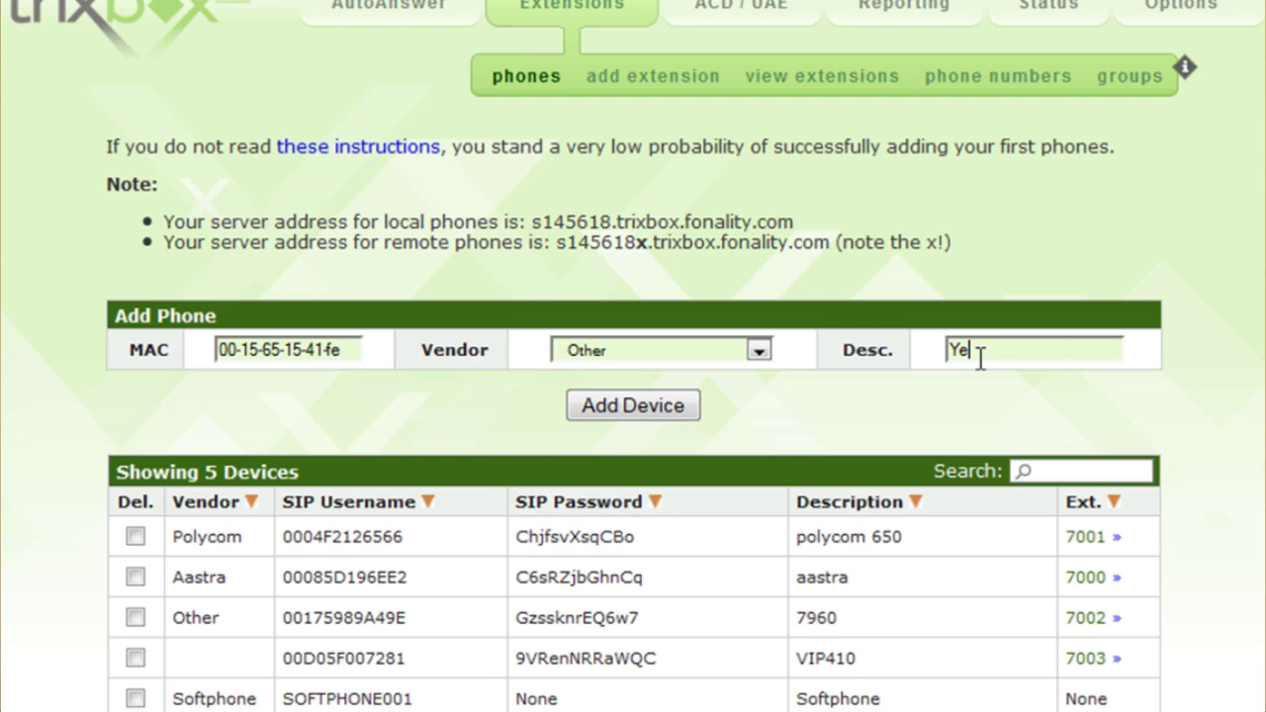
pyautogui.write('alink T26')
pyautogui.click(672, 408)
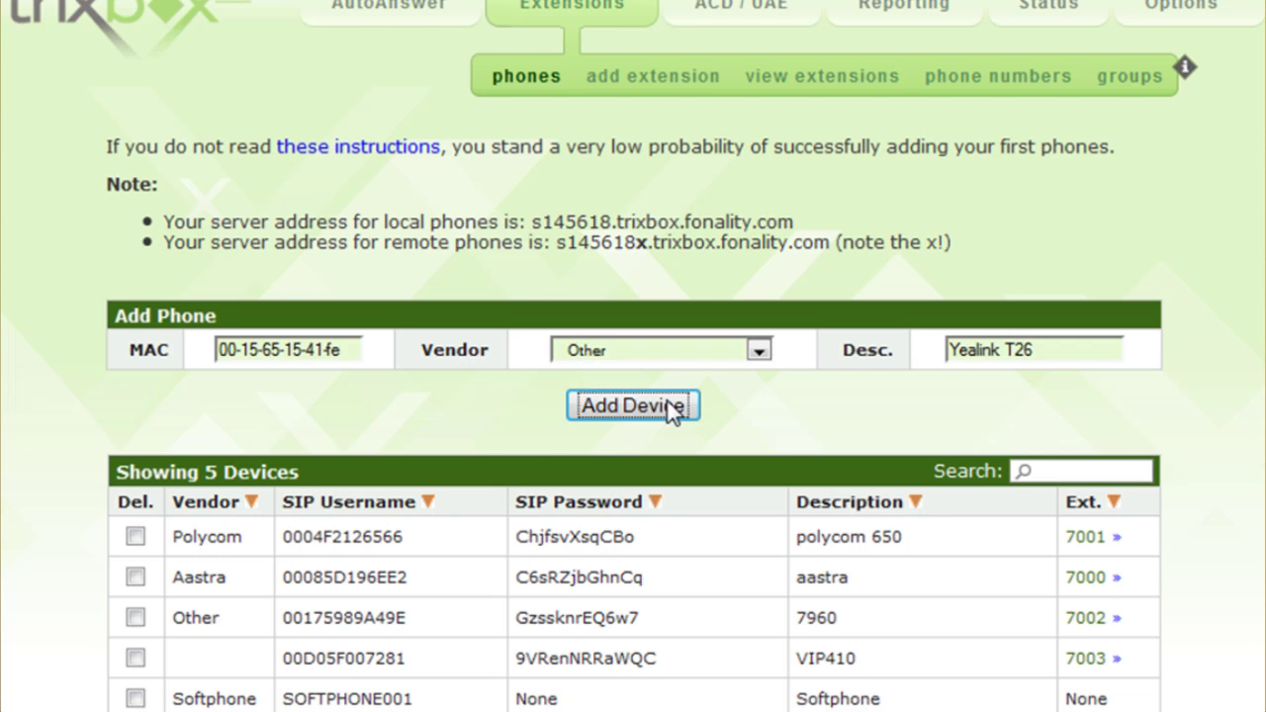
# - Check the added Yealink T26 in the device list and open extension 7002 from the extensions list
pyautogui.scroll(-2, 673, 411)
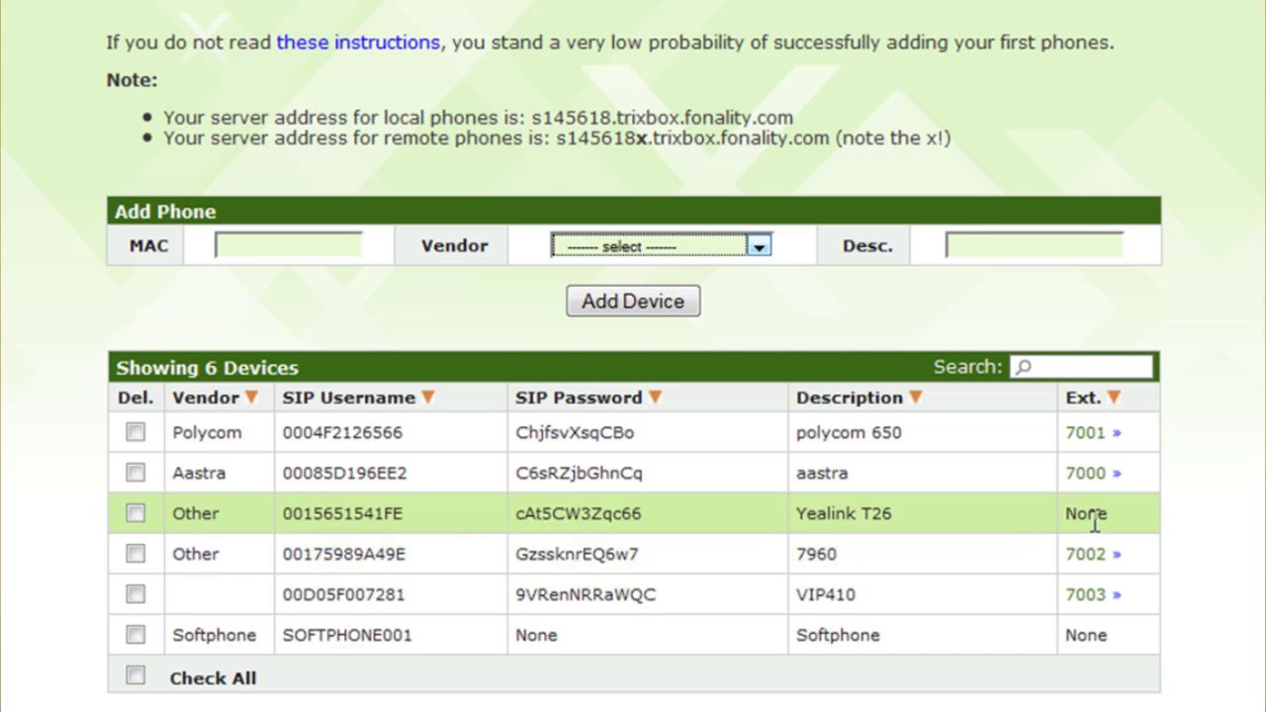
pyautogui.scroll(3, 1097, 517)
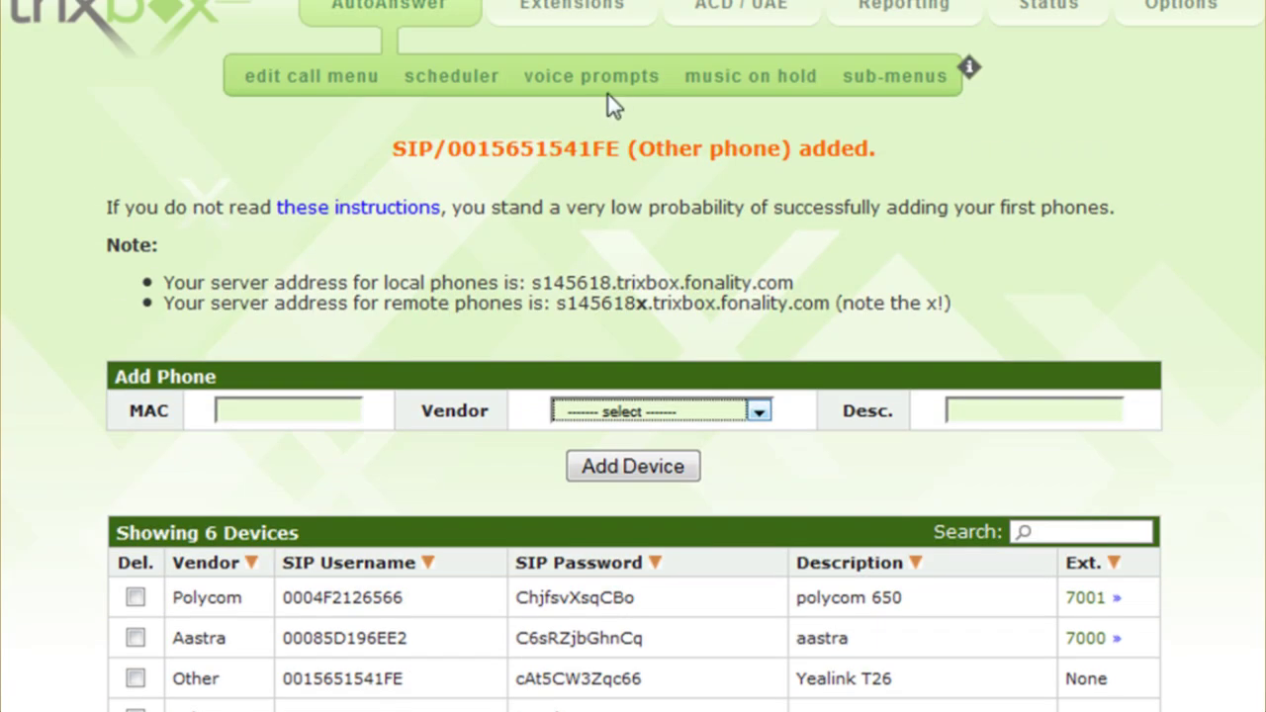
pyautogui.moveTo(583, 20)
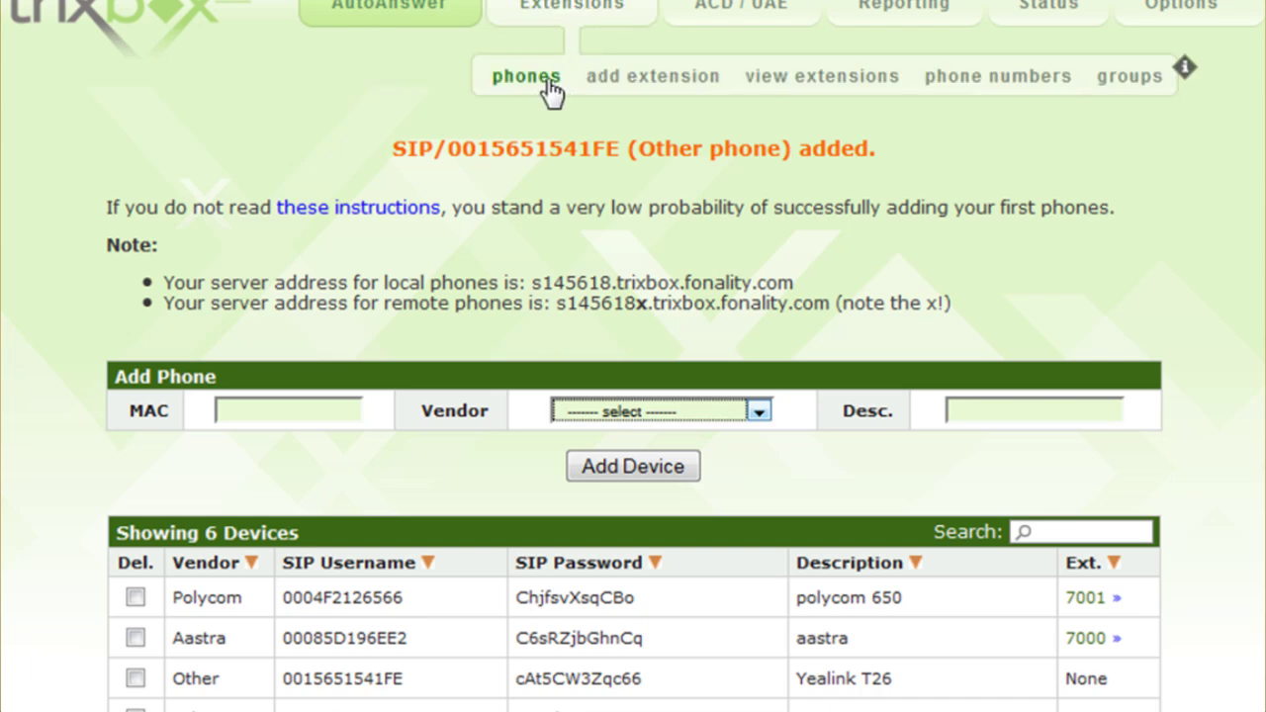
pyautogui.click(774, 79)
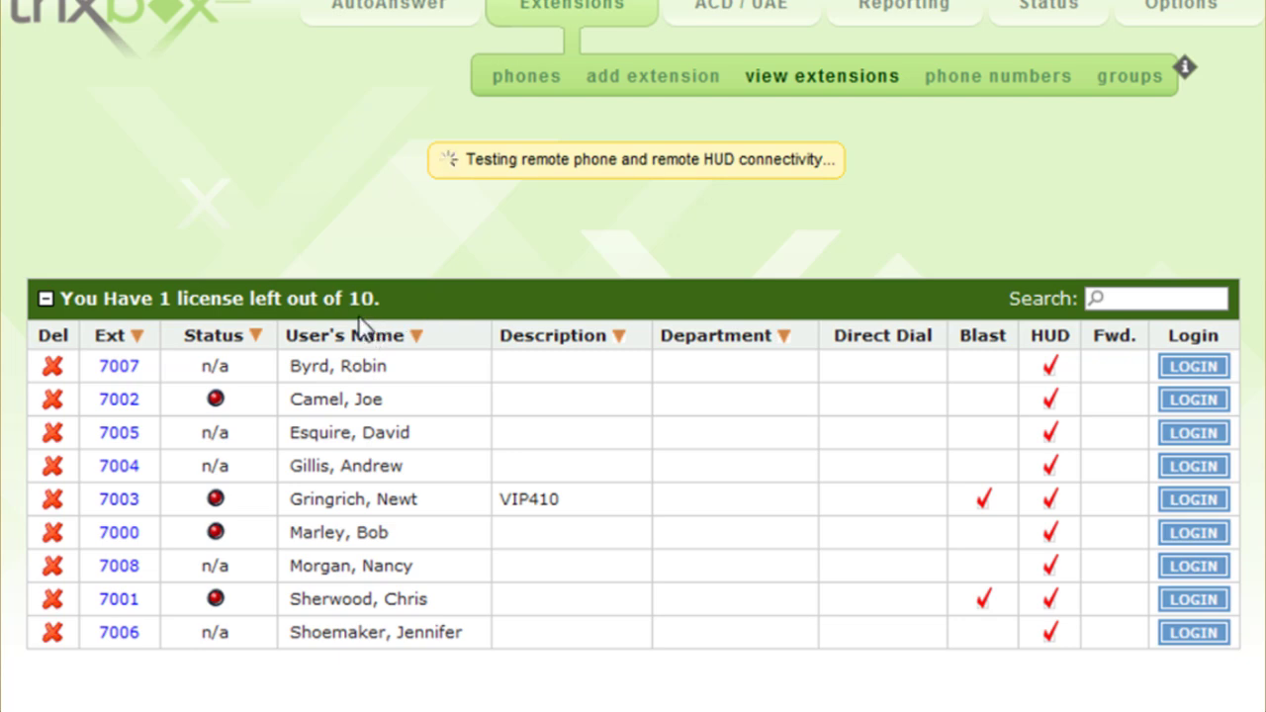
pyautogui.click(117, 400)
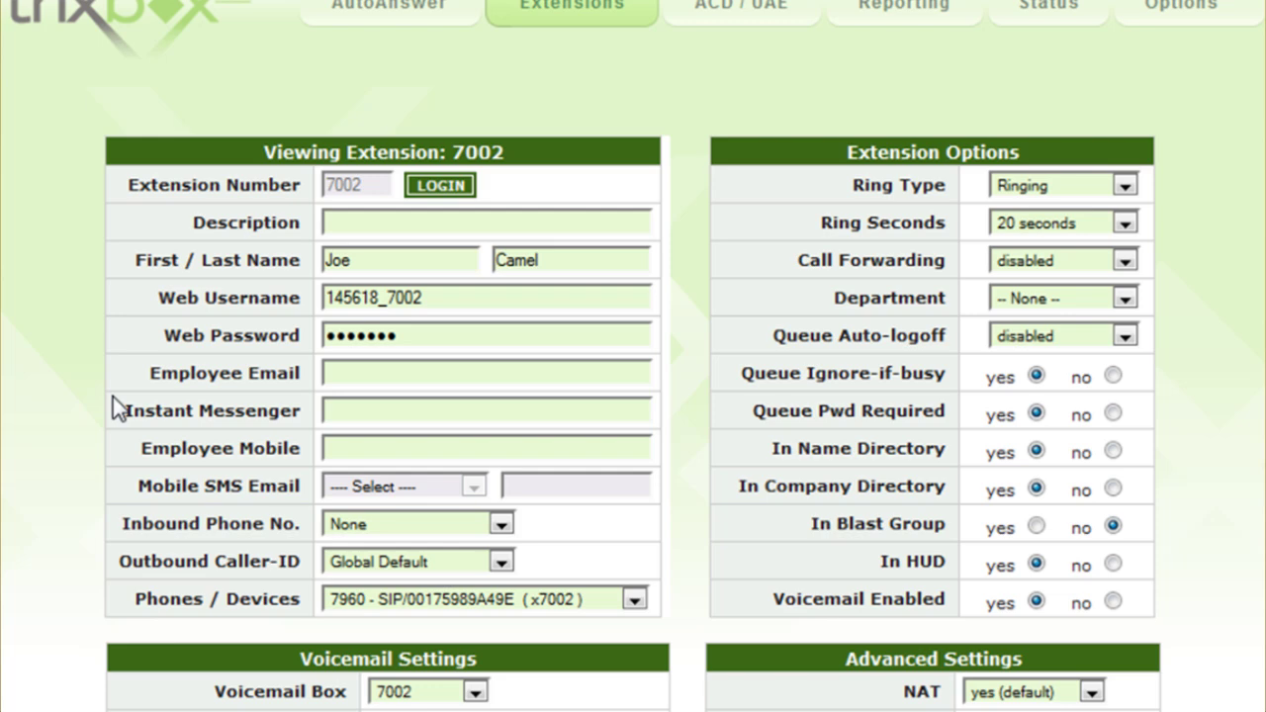
pyautogui.scroll(-2, 113, 397)
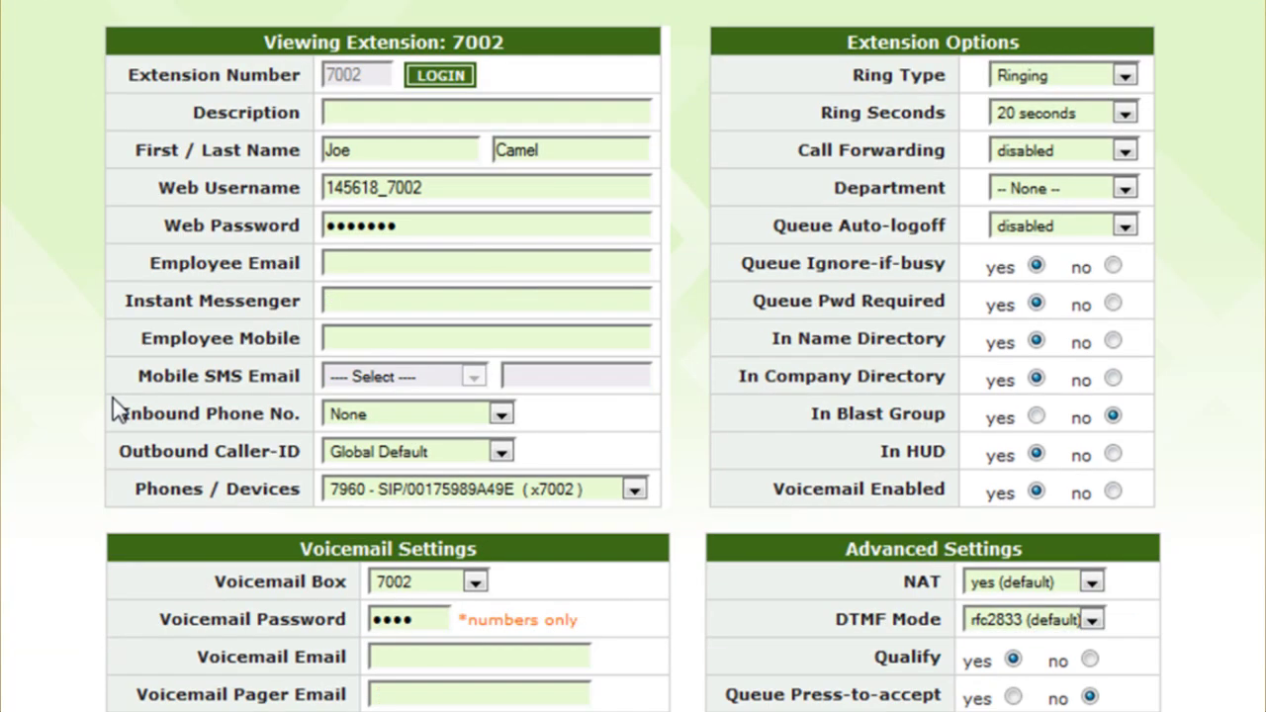
pyautogui.click(633, 488)
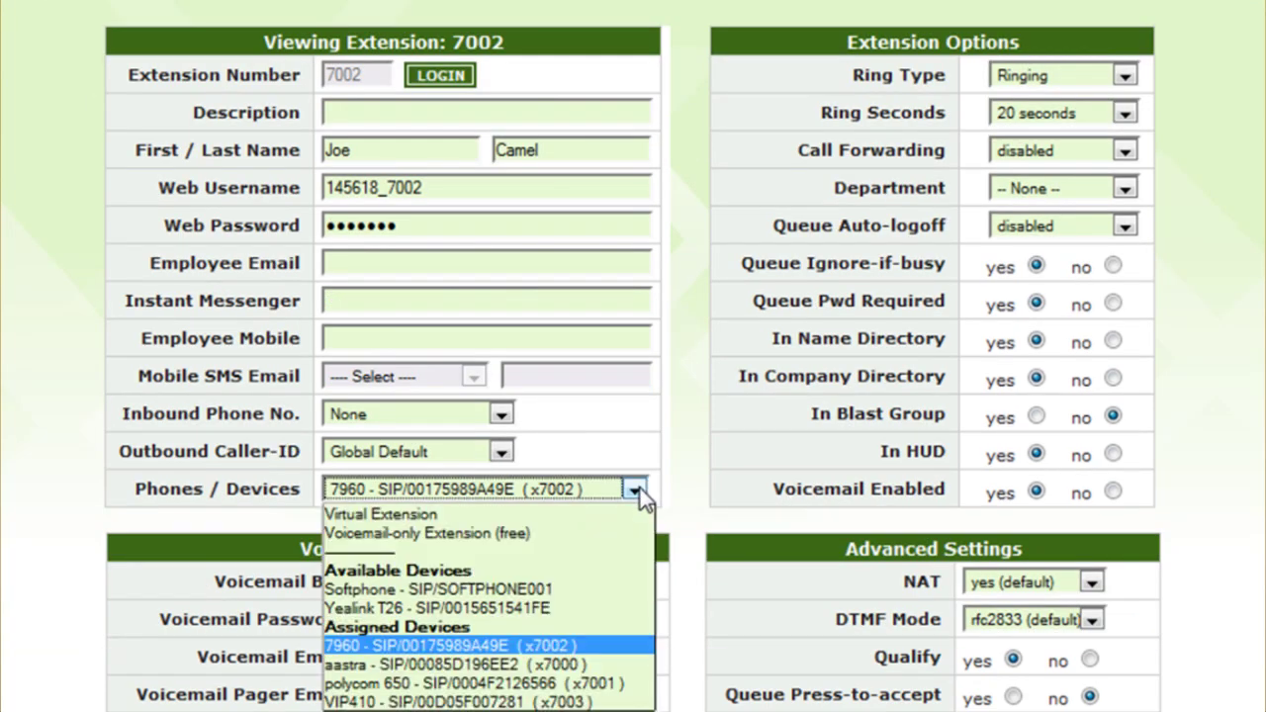
pyautogui.click(503, 608)
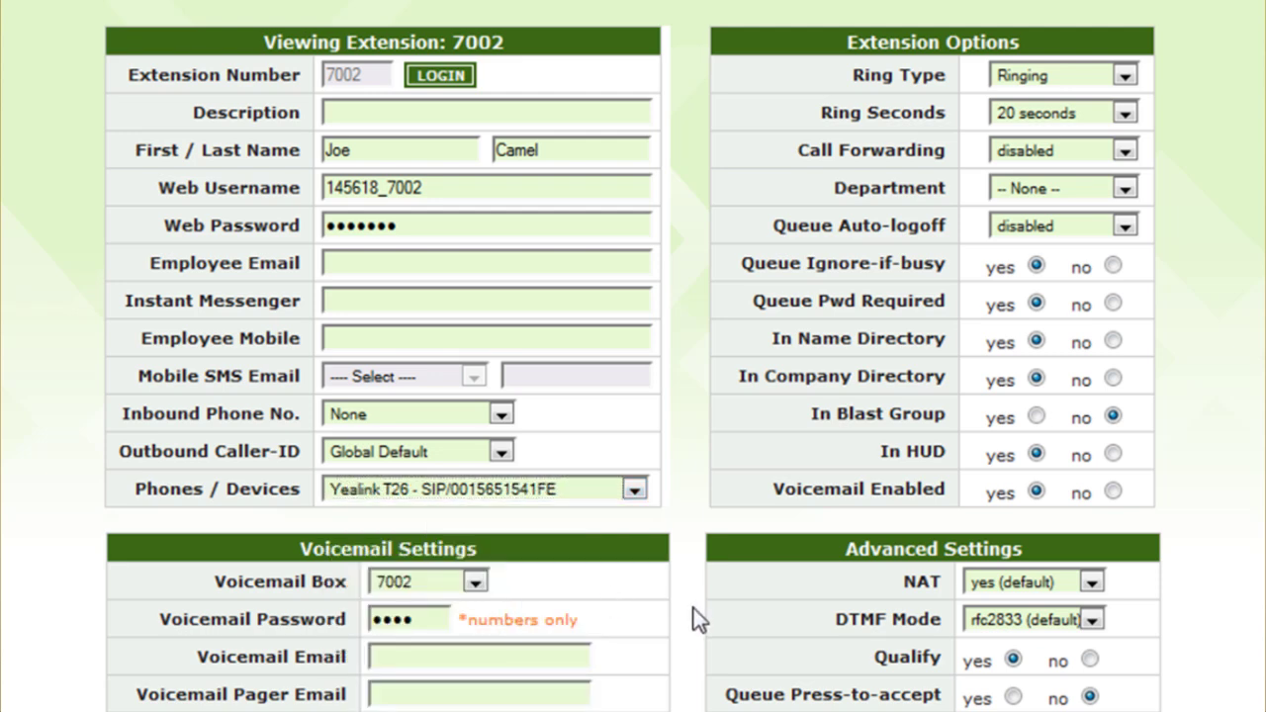
pyautogui.scroll(-3, 693, 608)
pyautogui.click(662, 631)
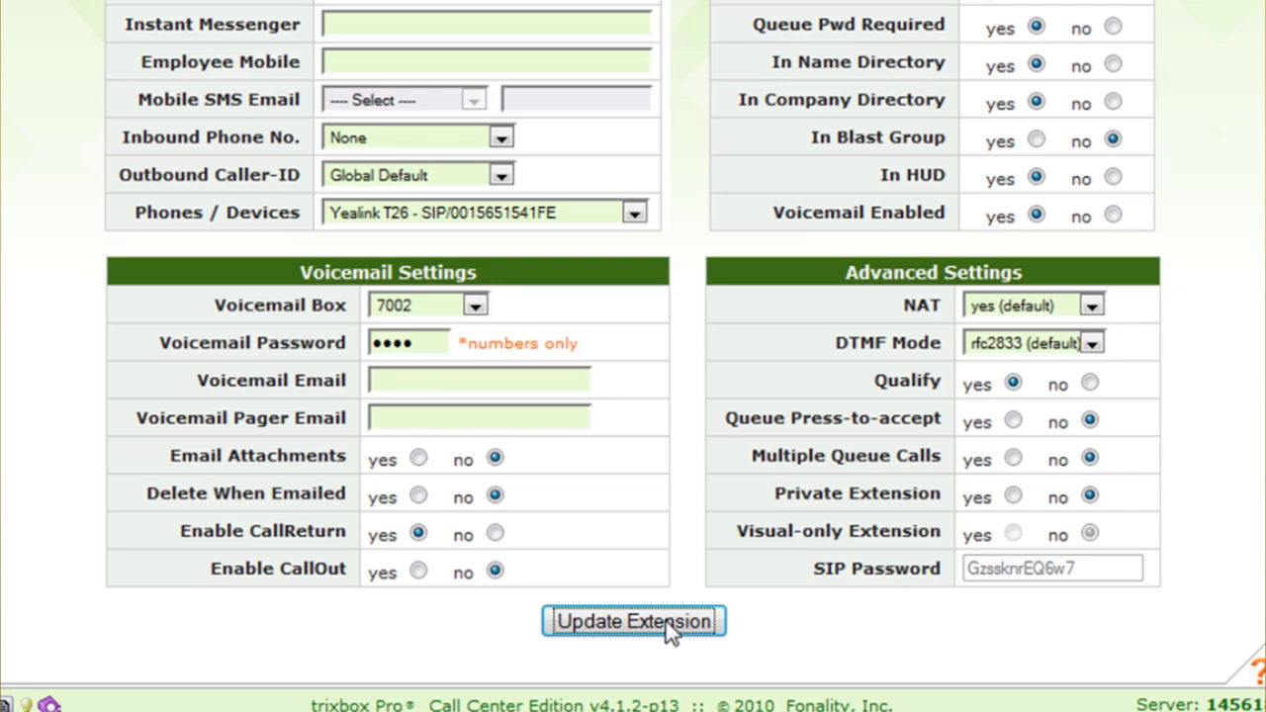
pyautogui.click(666, 620)
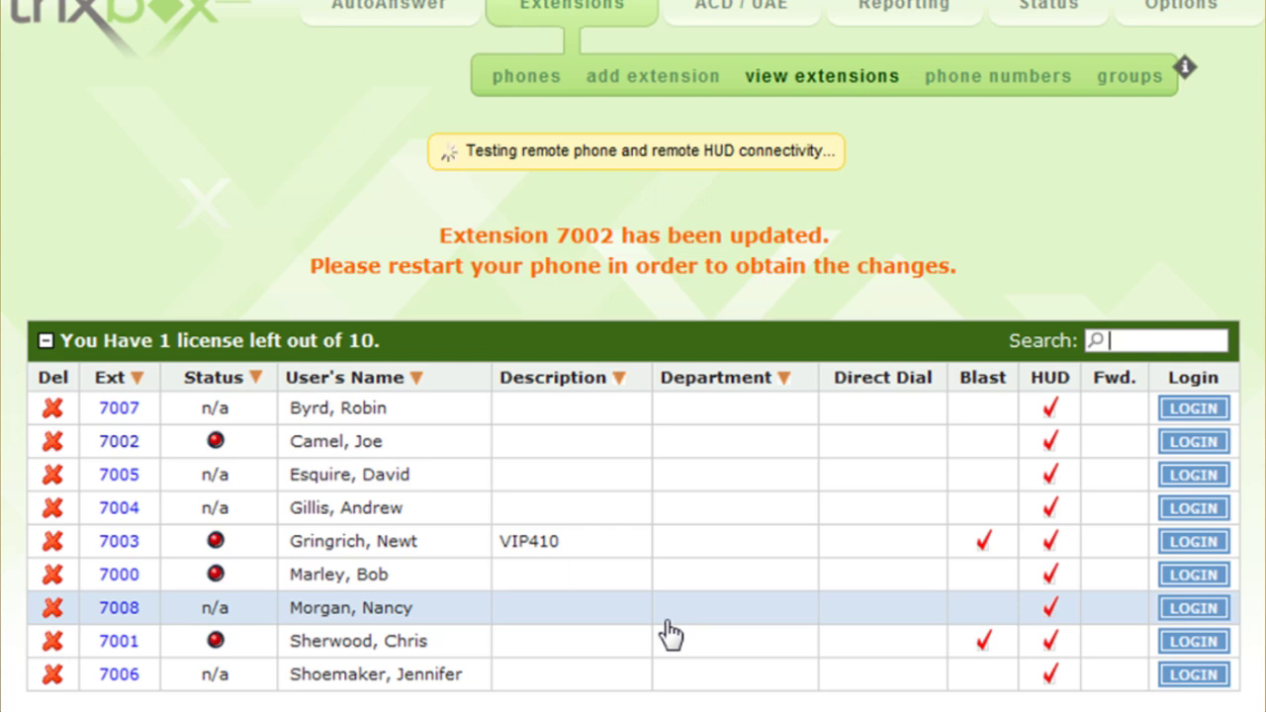
# - Switch to the Yealink phone's web interface and activate Account 1 in its account settings
pyautogui.moveTo(389, 5)
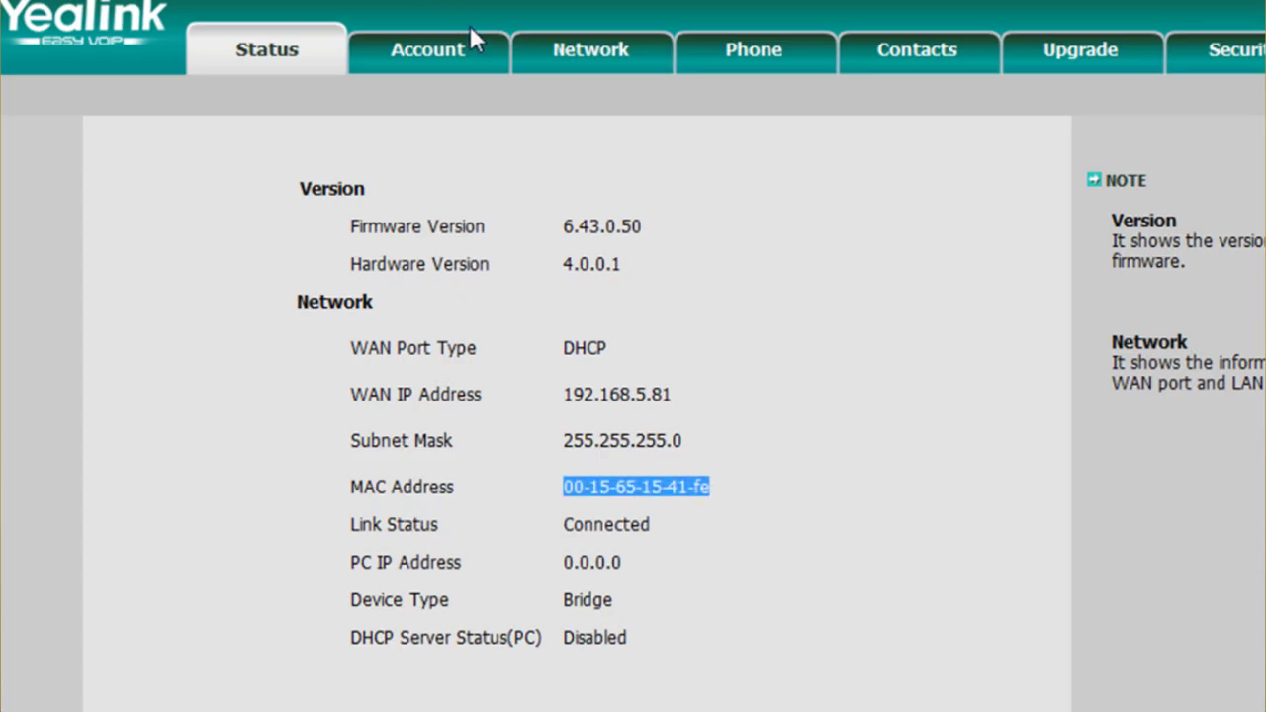
pyautogui.click(452, 57)
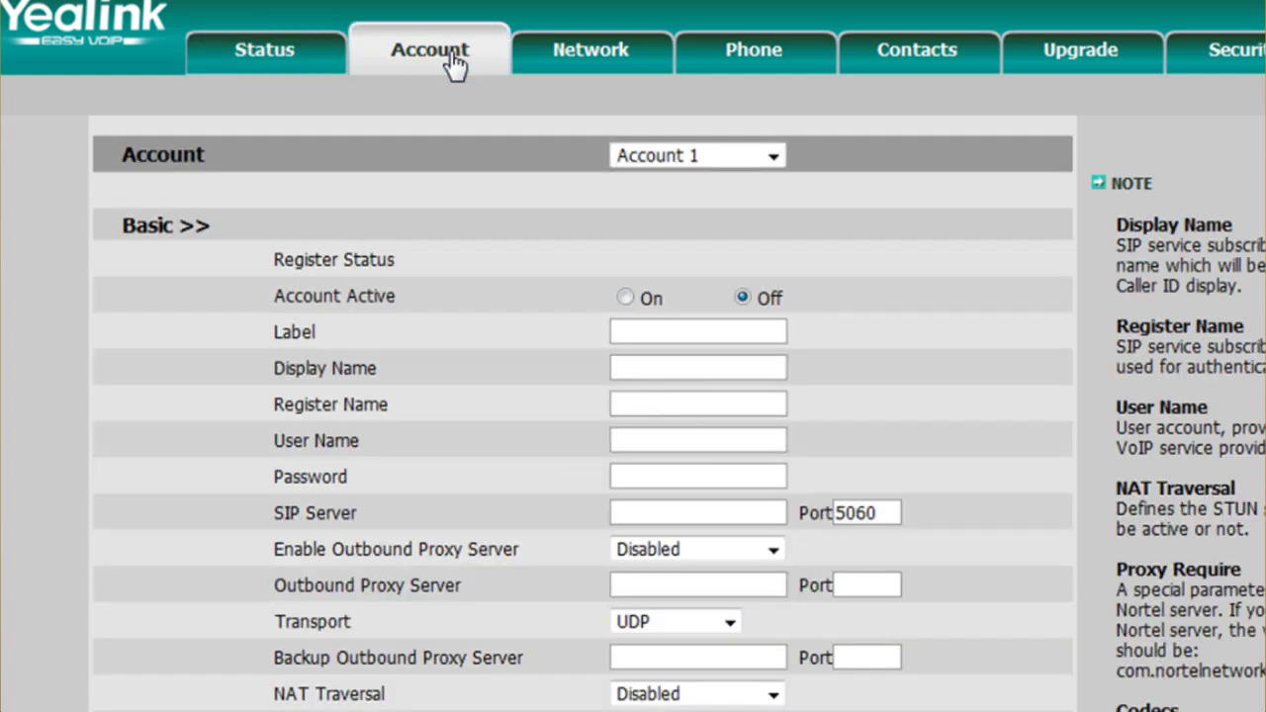
pyautogui.click(624, 297)
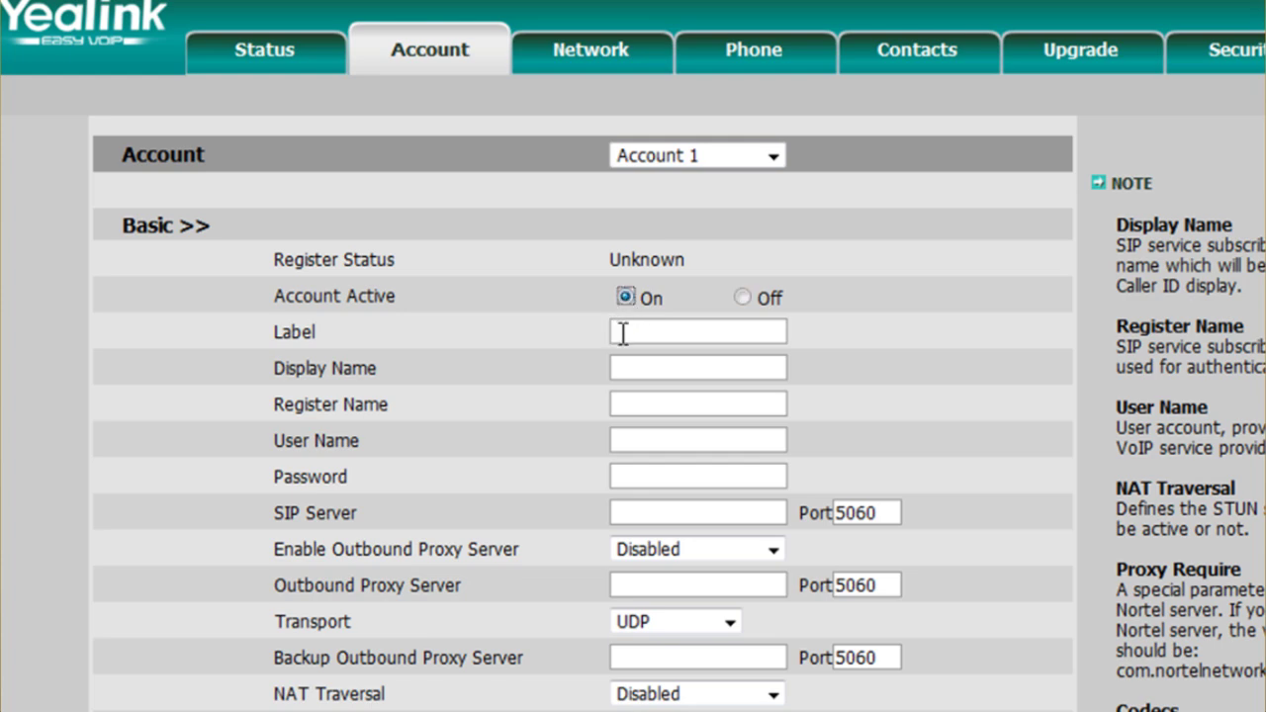
# - Open the phones list in trixbox, and on Yealink Account 1 set the label to 7002 and enter the extension owner's full name as display name
pyautogui.click(623, 333)
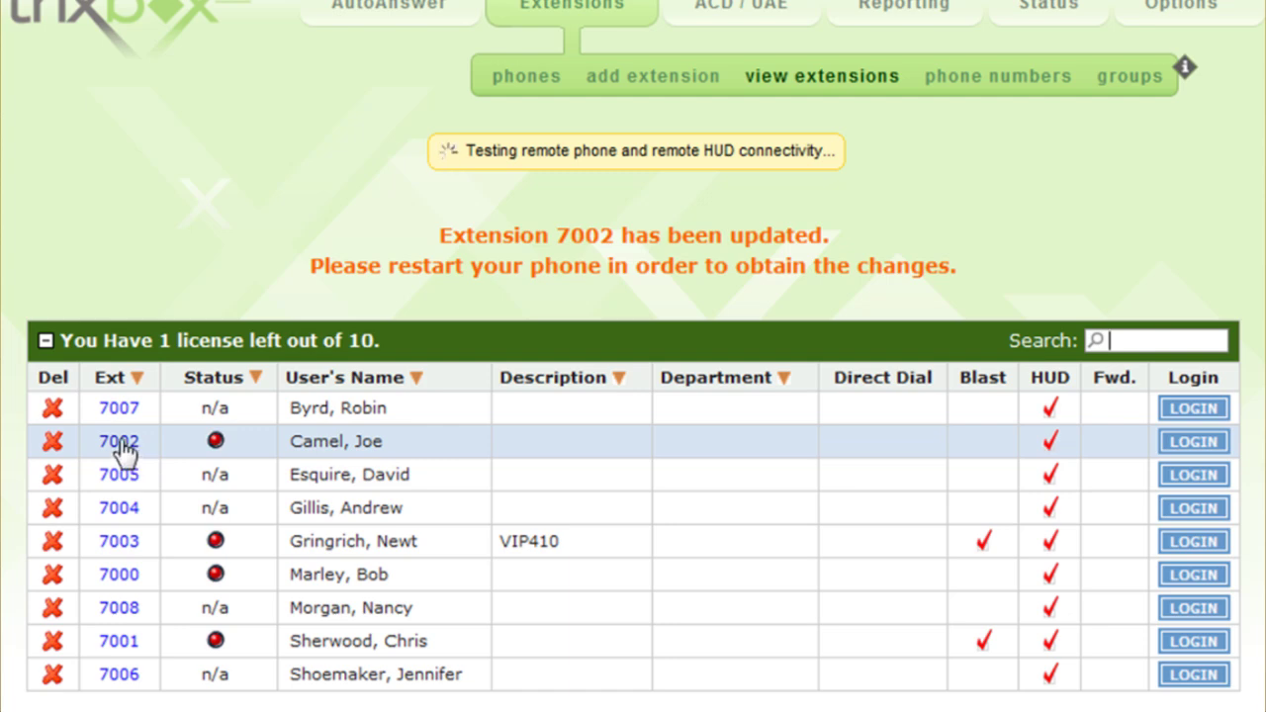
pyautogui.click(527, 87)
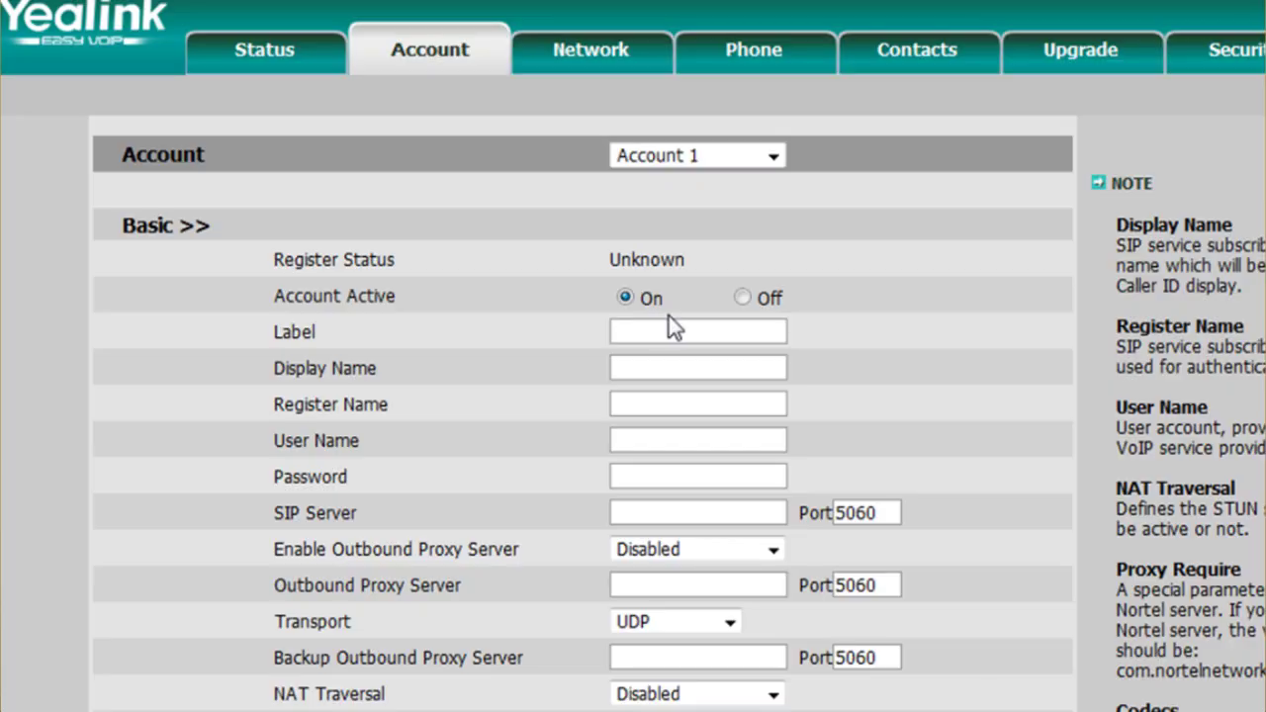
pyautogui.click(671, 330)
pyautogui.write('7002')
pyautogui.press('Tab')
pyautogui.write('Joe Came')
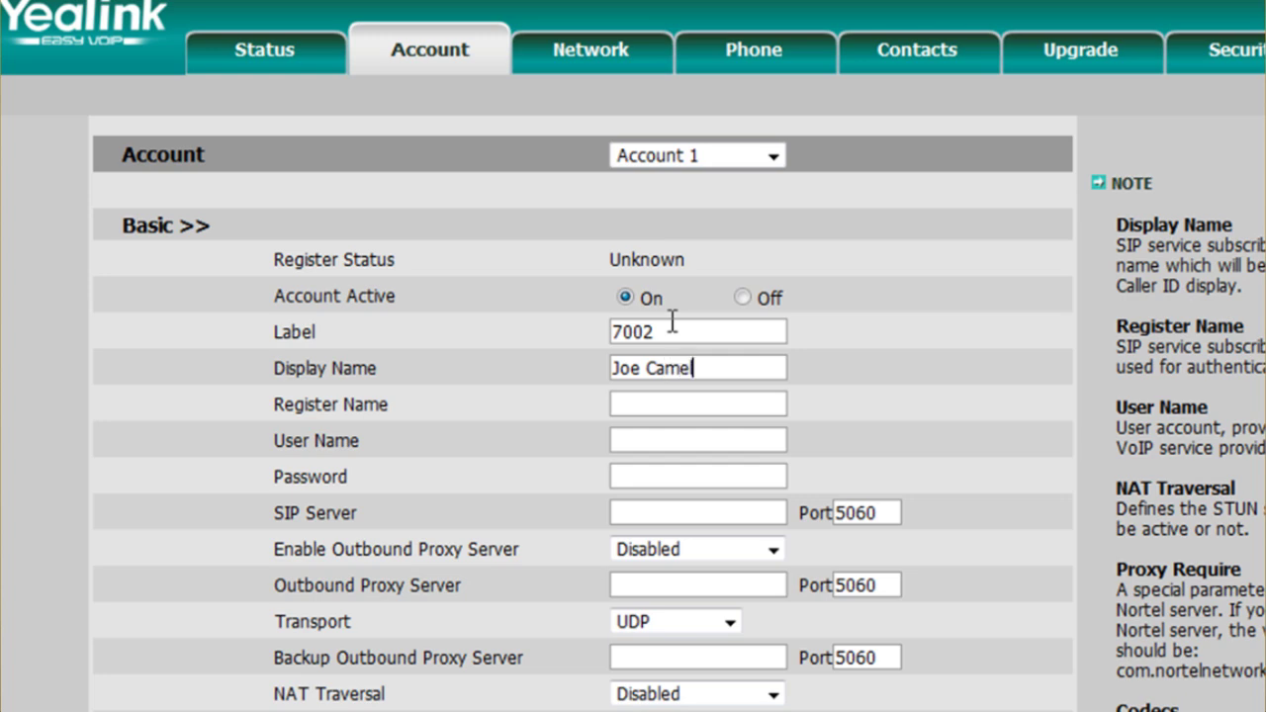
pyautogui.write('l')
pyautogui.press('Tab')
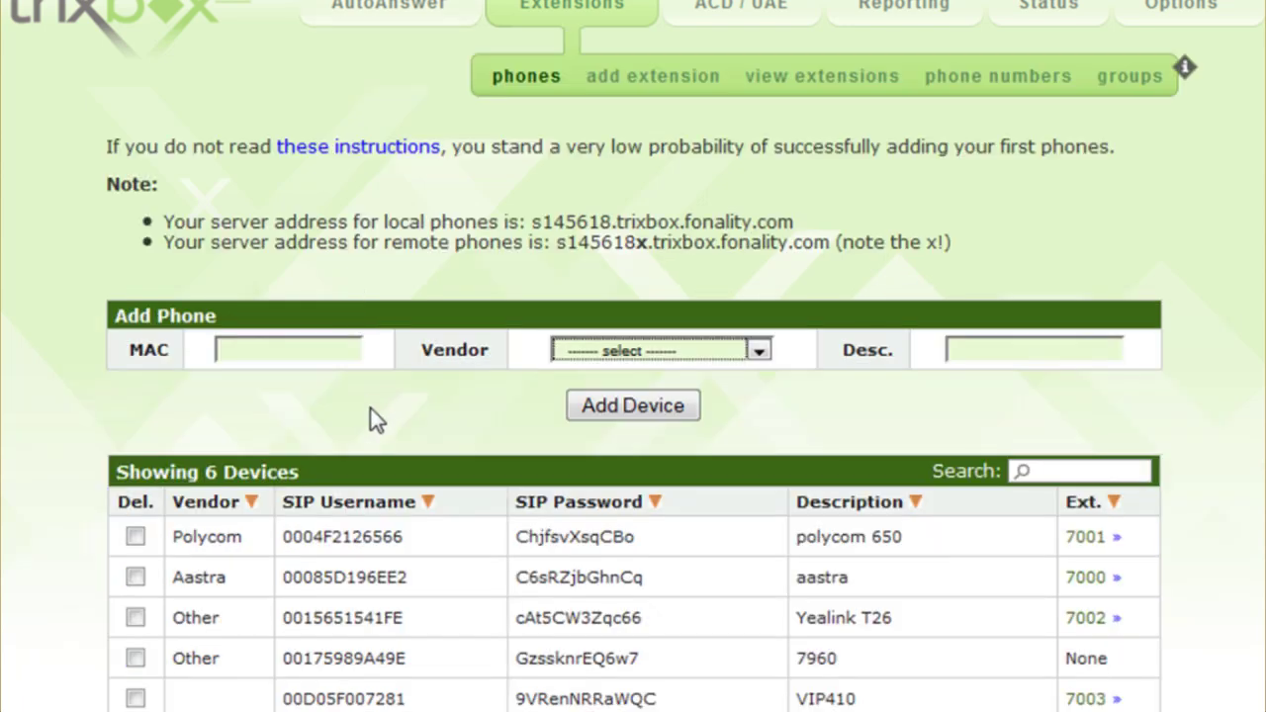
pyautogui.doubleClick(374, 622)
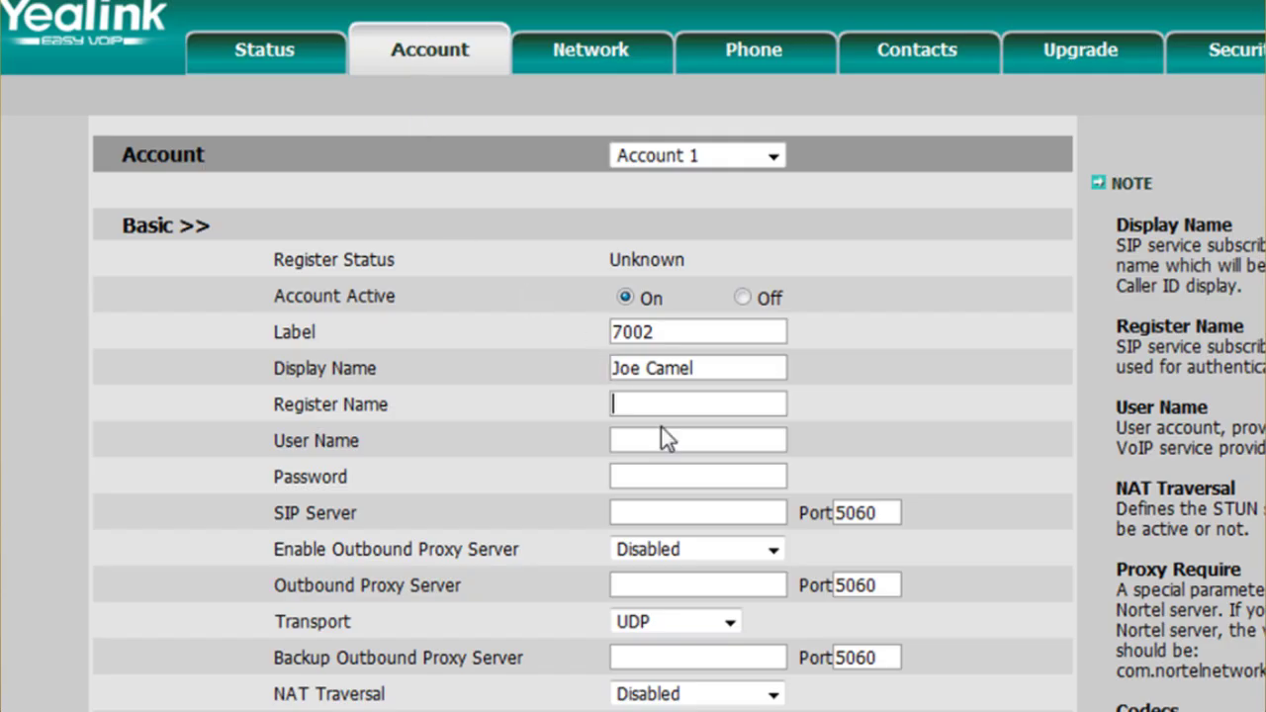
pyautogui.hotkey('ctrl', 'v')
pyautogui.click(667, 440)
pyautogui.hotkey('ctrl', 'v')
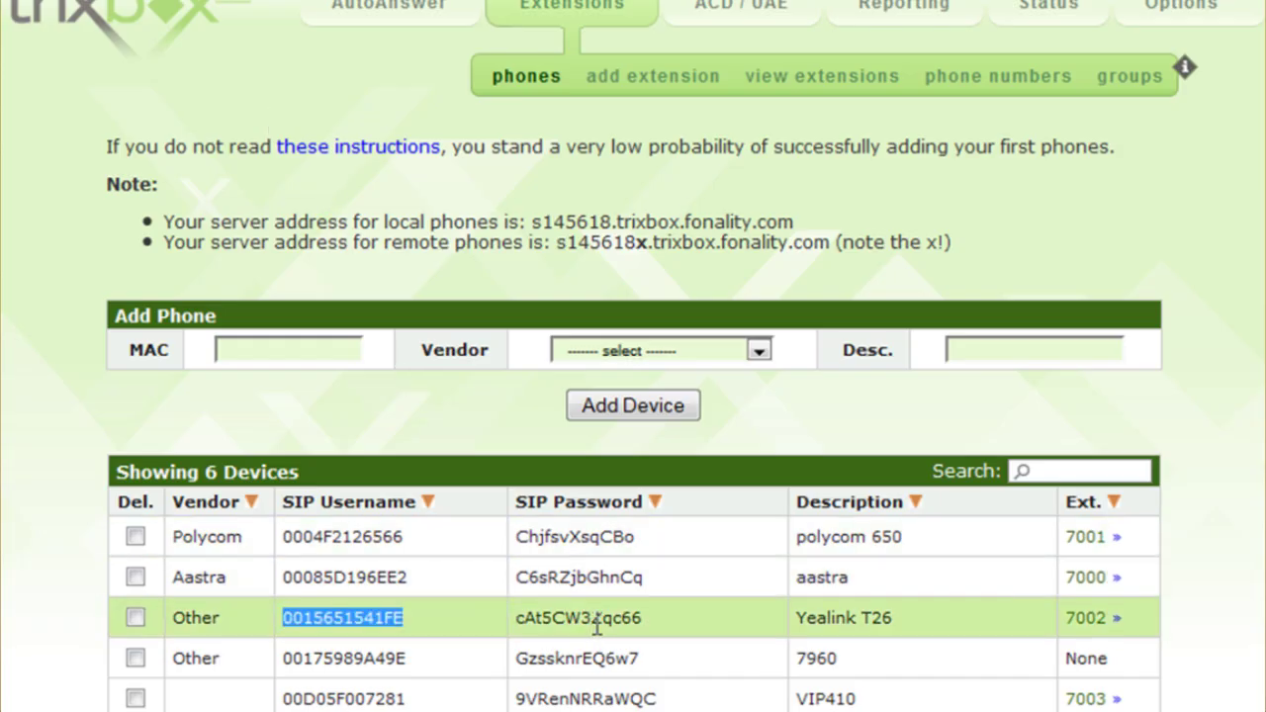
# - Copy the Yealink T26's SIP password from the trixbox device list into Account 1's Password field
pyautogui.doubleClick(597, 621)
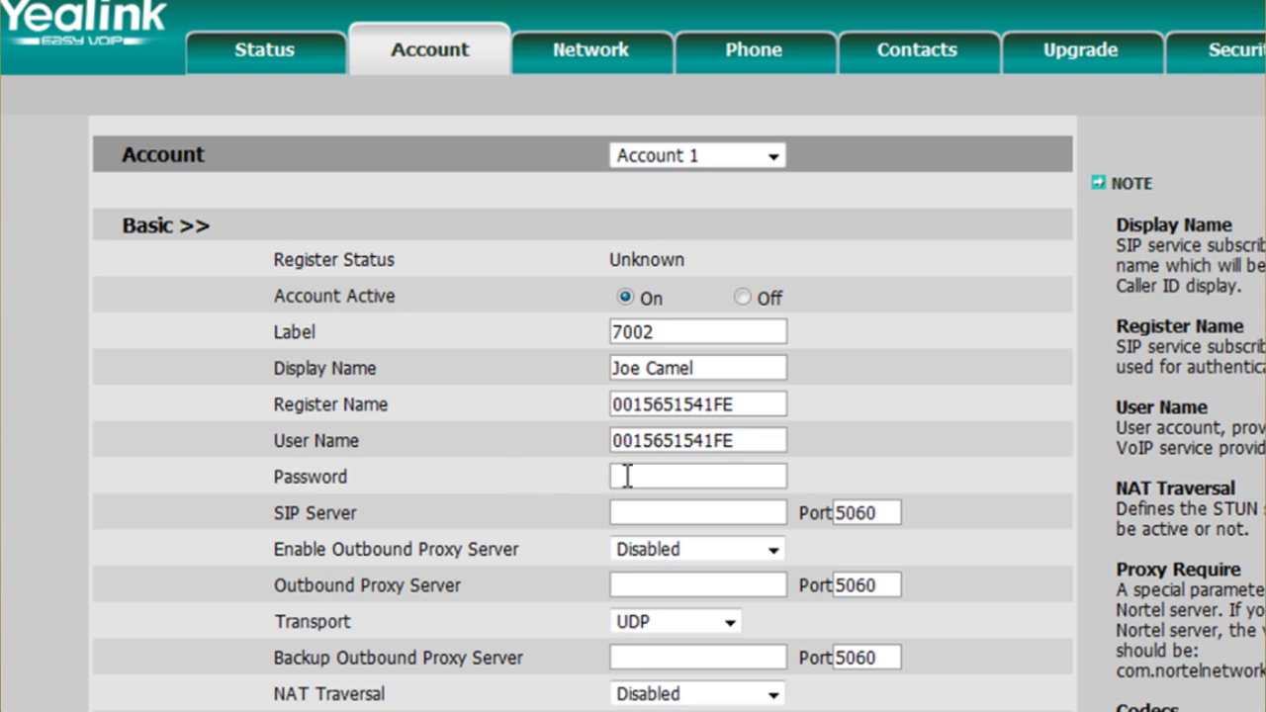
pyautogui.click(627, 477)
pyautogui.hotkey('ctrl', 'v')
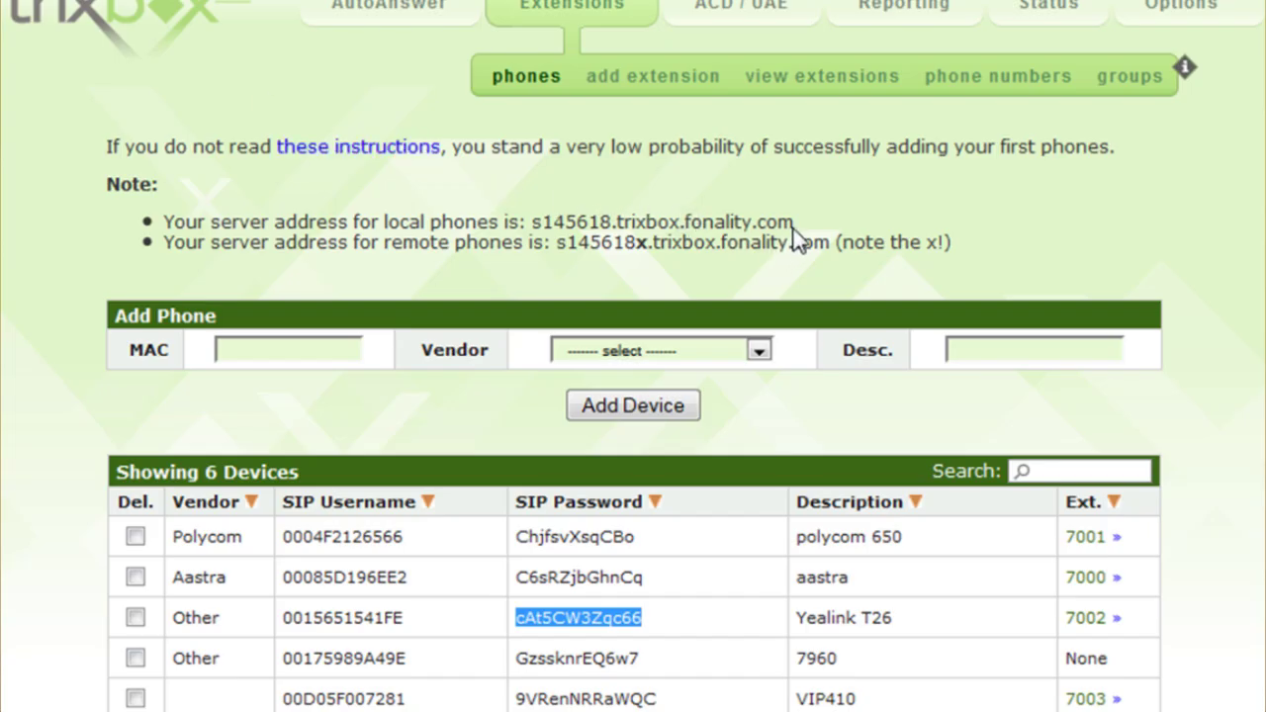
pyautogui.moveTo(796, 223); pyautogui.dragTo(532, 224)
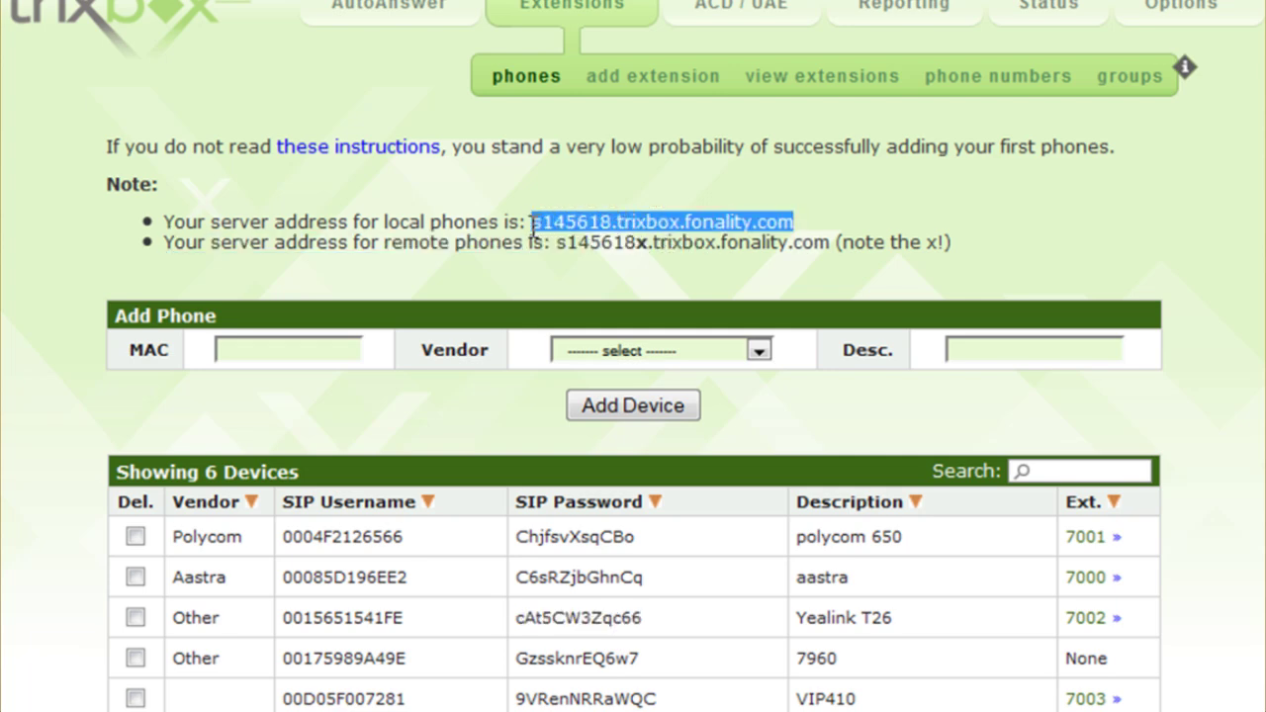
pyautogui.moveTo(389, 8)
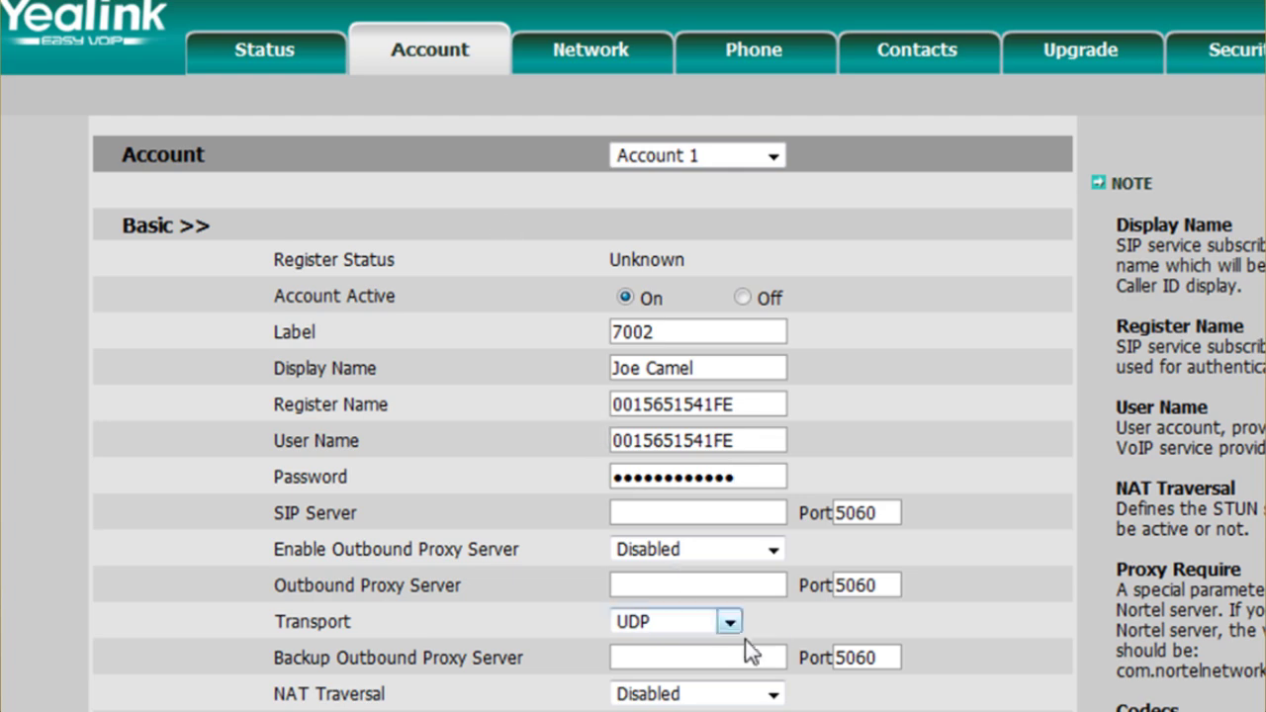
pyautogui.hotkey('ctrl', 'v')
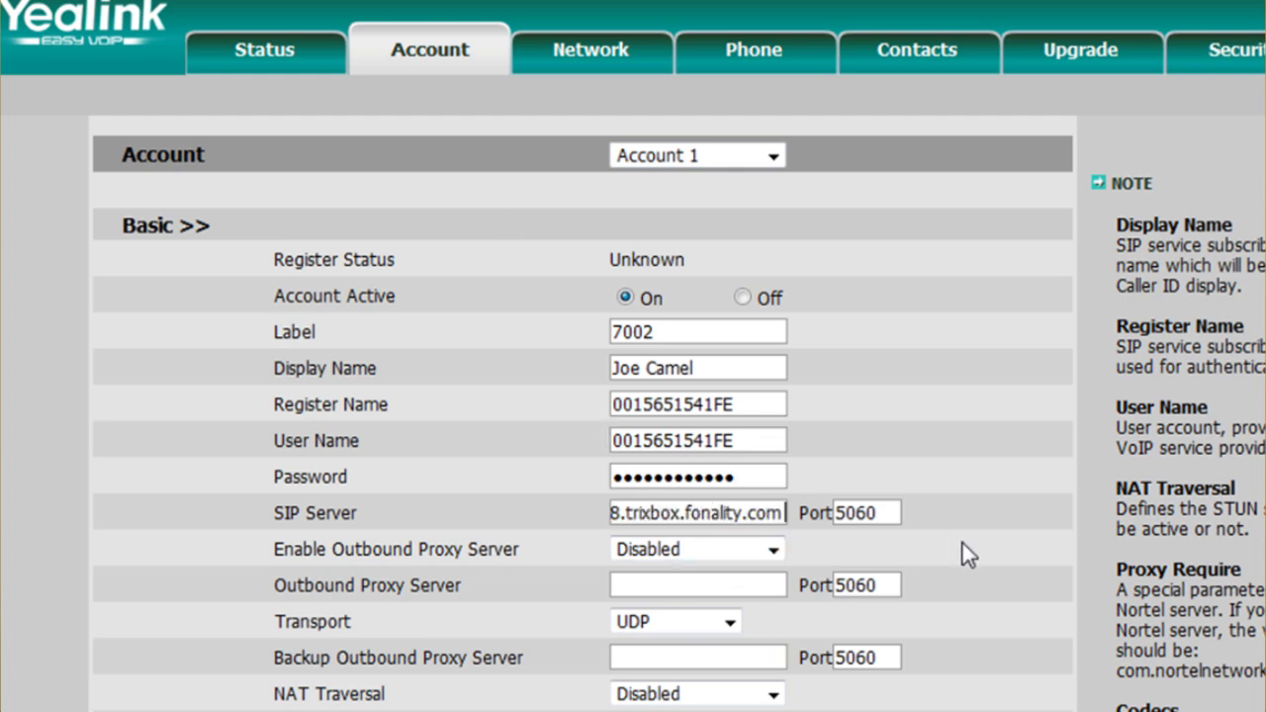
# - Set Account 1's Voice Mail number to 500 and save the account settings
pyautogui.scroll(-5, 962, 543)
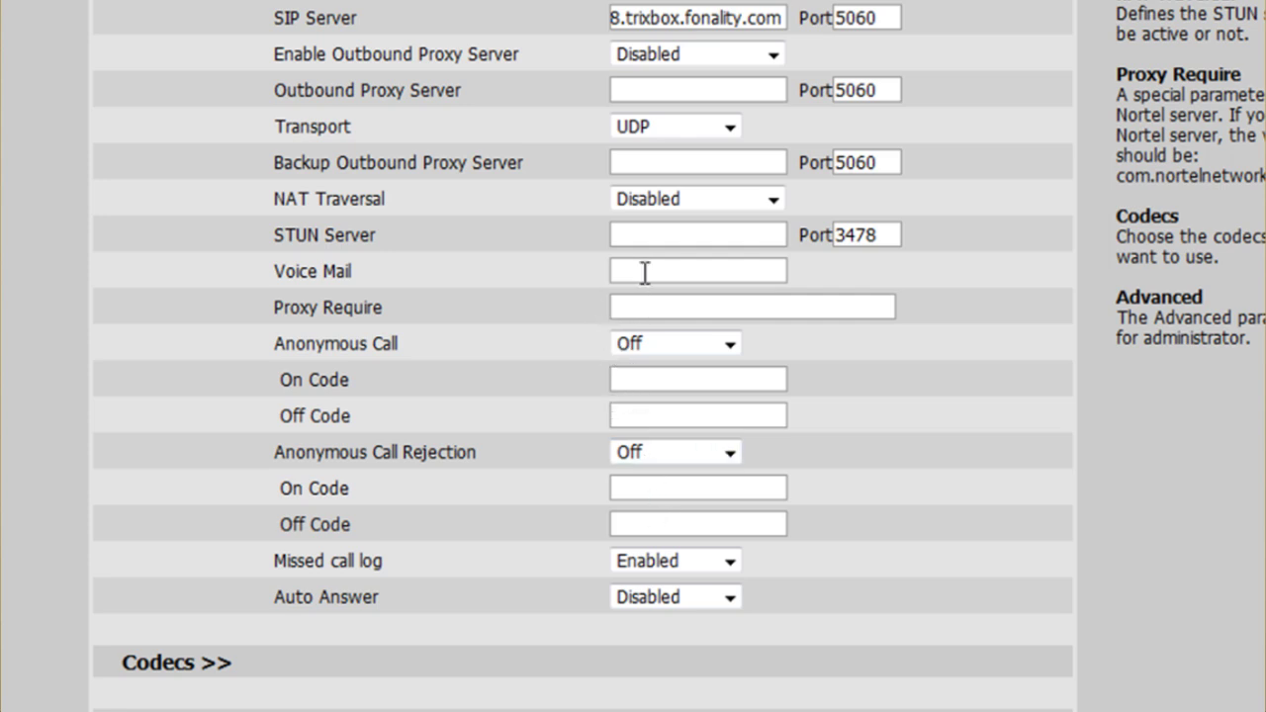
pyautogui.write('500')
pyautogui.scroll(-2, 879, 598)
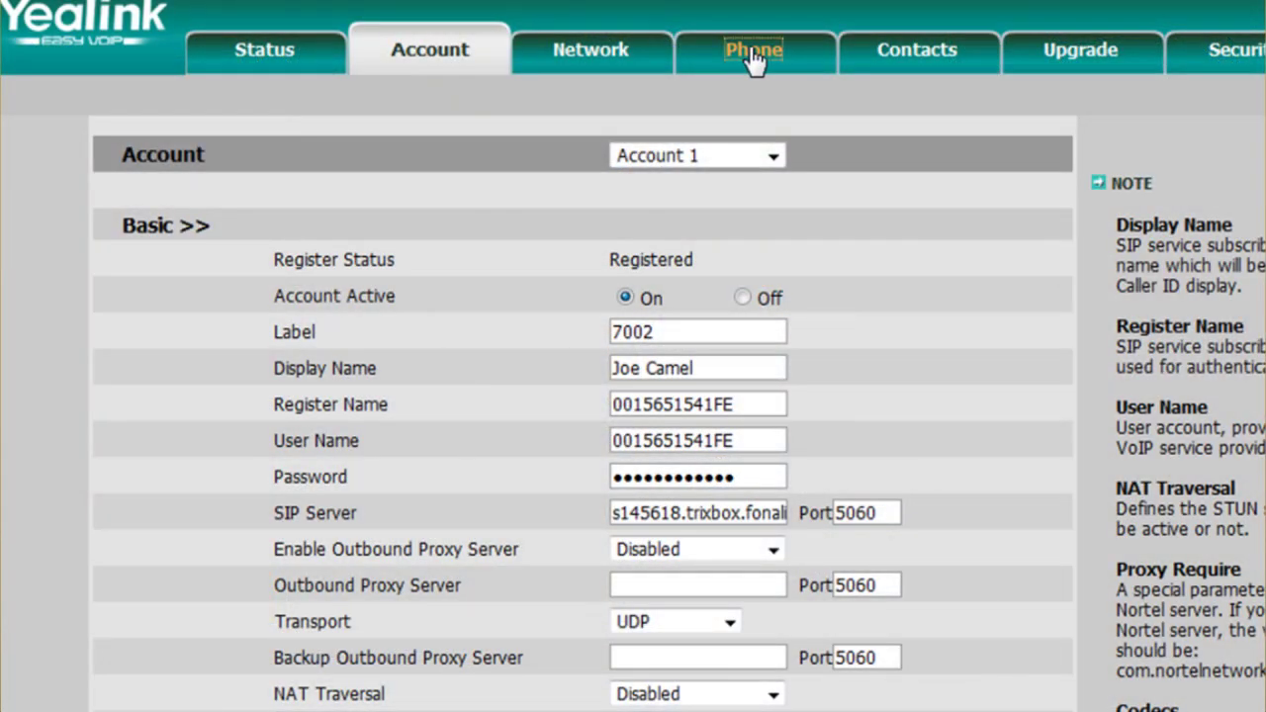
# - Set the phone's time zone preference to -8 United States-Pacific Time
pyautogui.click(754, 57)
pyautogui.click(954, 204)
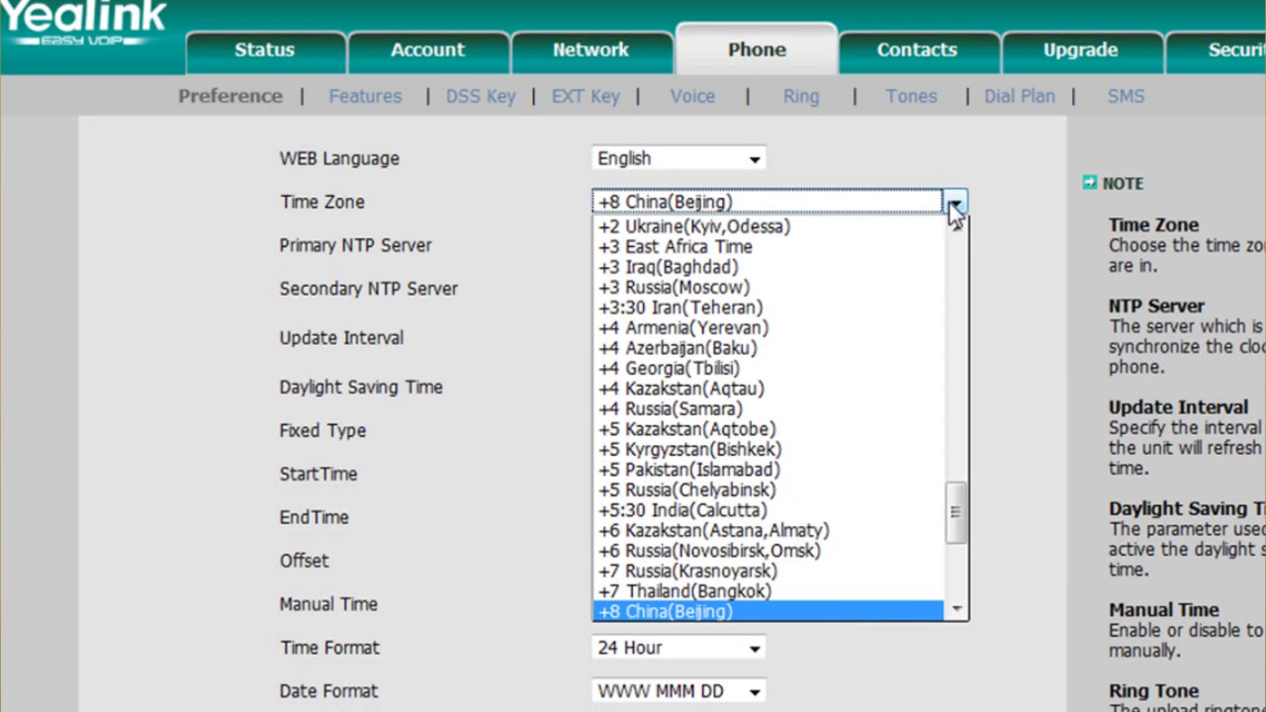
pyautogui.moveTo(955, 504); pyautogui.dragTo(949, 284)
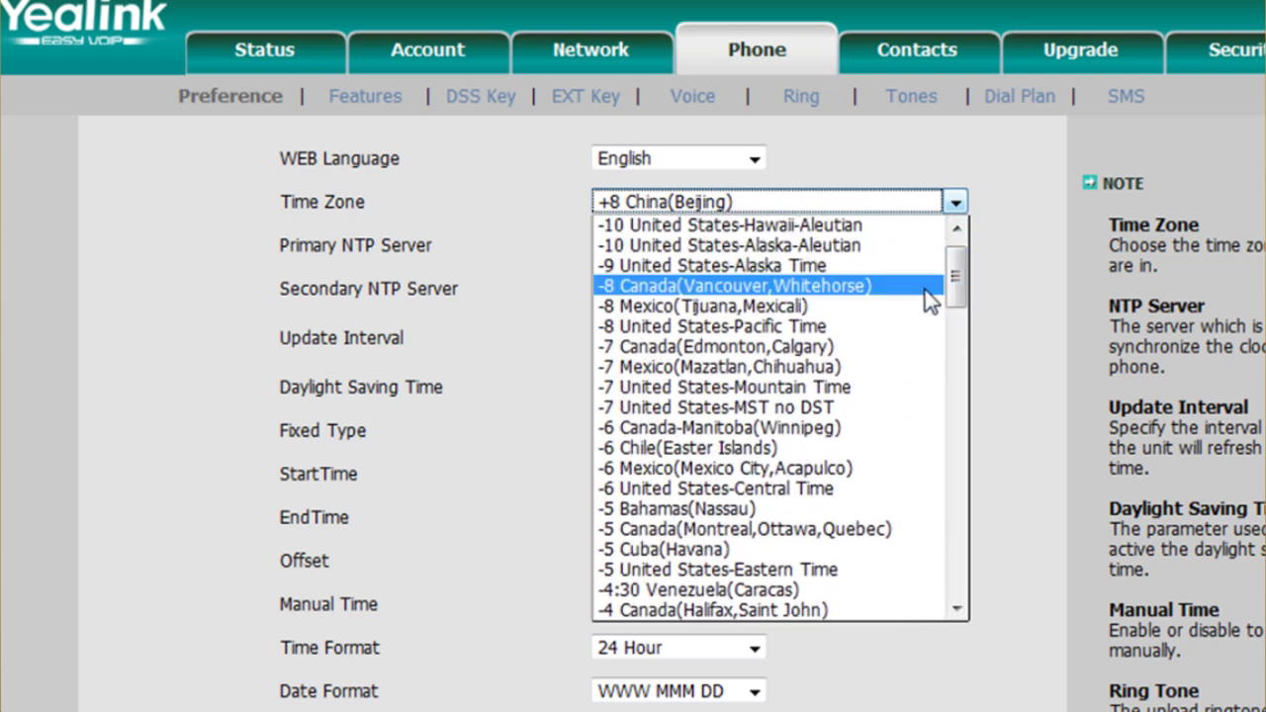
pyautogui.click(890, 328)
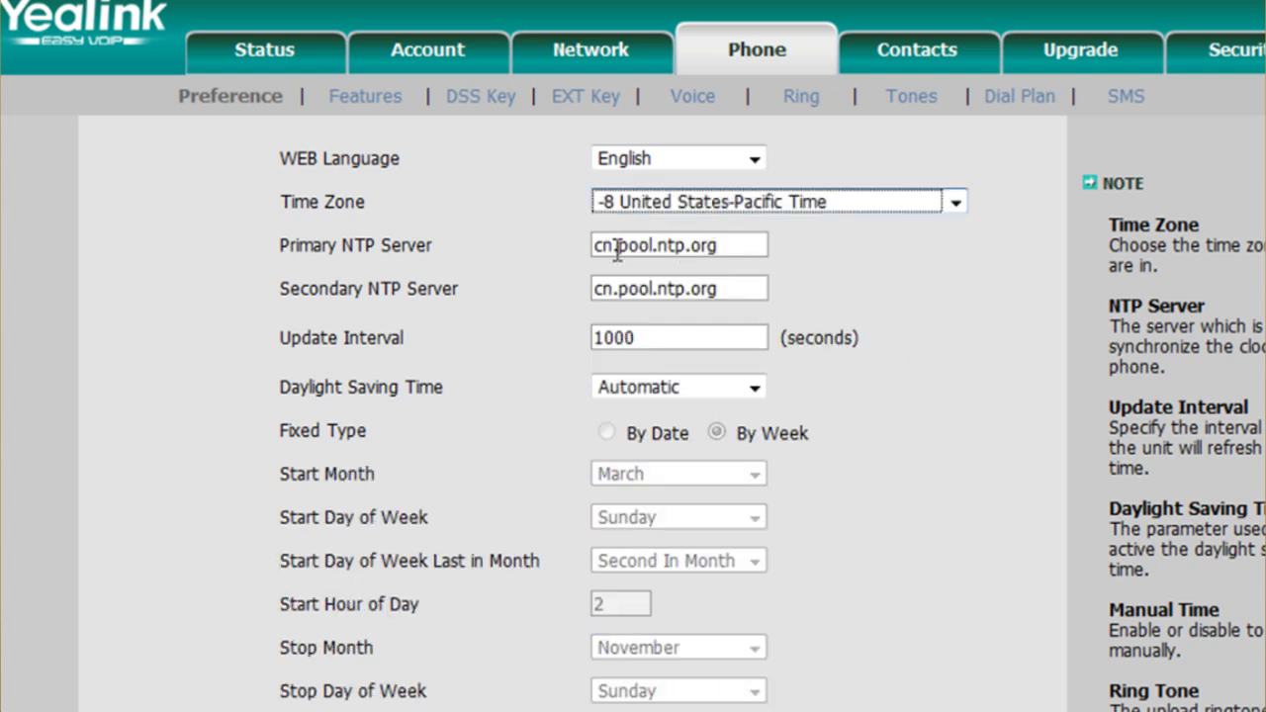
# - Change both the primary and secondary NTP servers to pool.ntp.org by removing the country prefix
pyautogui.moveTo(617, 248); pyautogui.dragTo(556, 244)
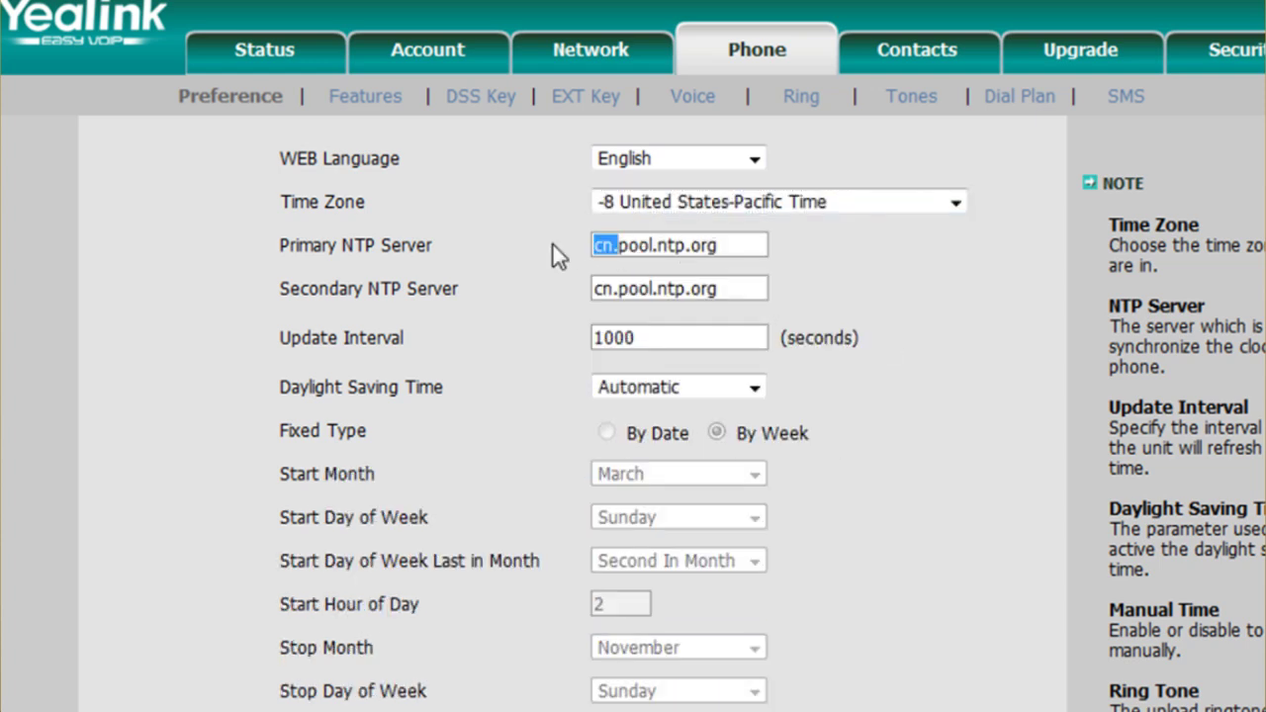
pyautogui.press('BackSpace')
pyautogui.moveTo(619, 288); pyautogui.dragTo(570, 294)
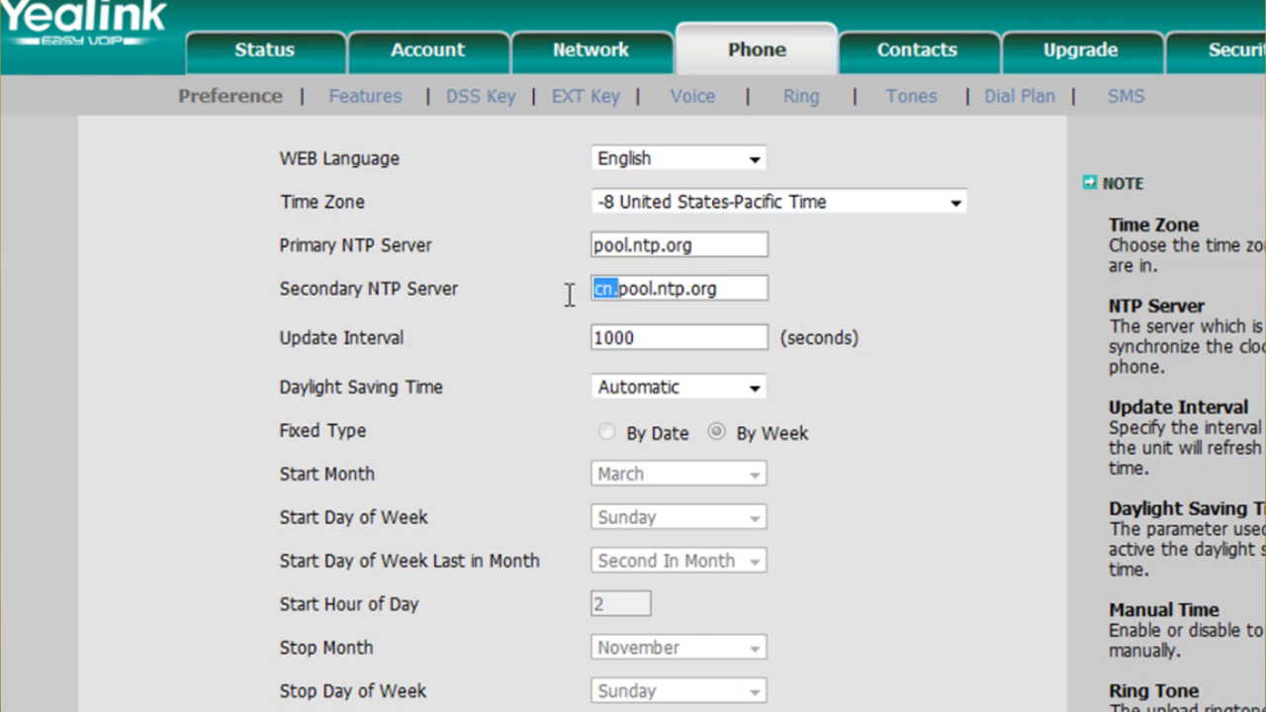
pyautogui.press('BackSpace')
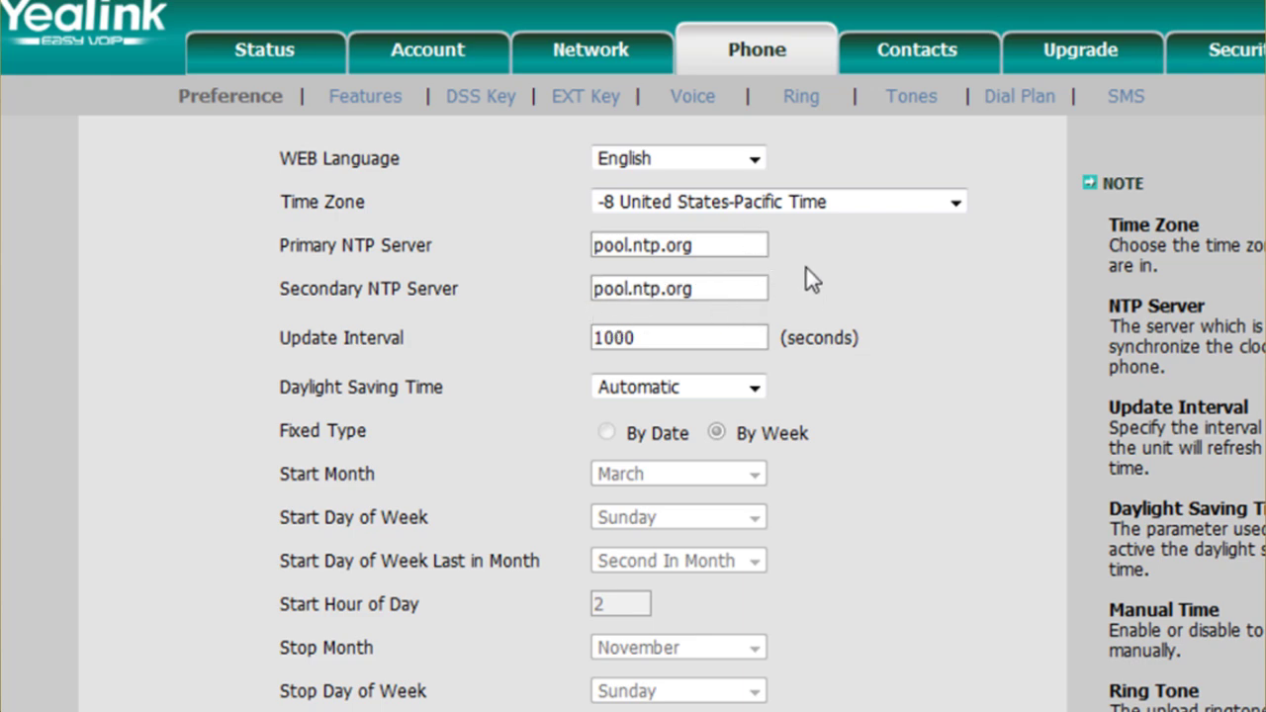
# - Set the phone's time format to 12 Hour and save the preference settings
pyautogui.scroll(-5, 806, 268)
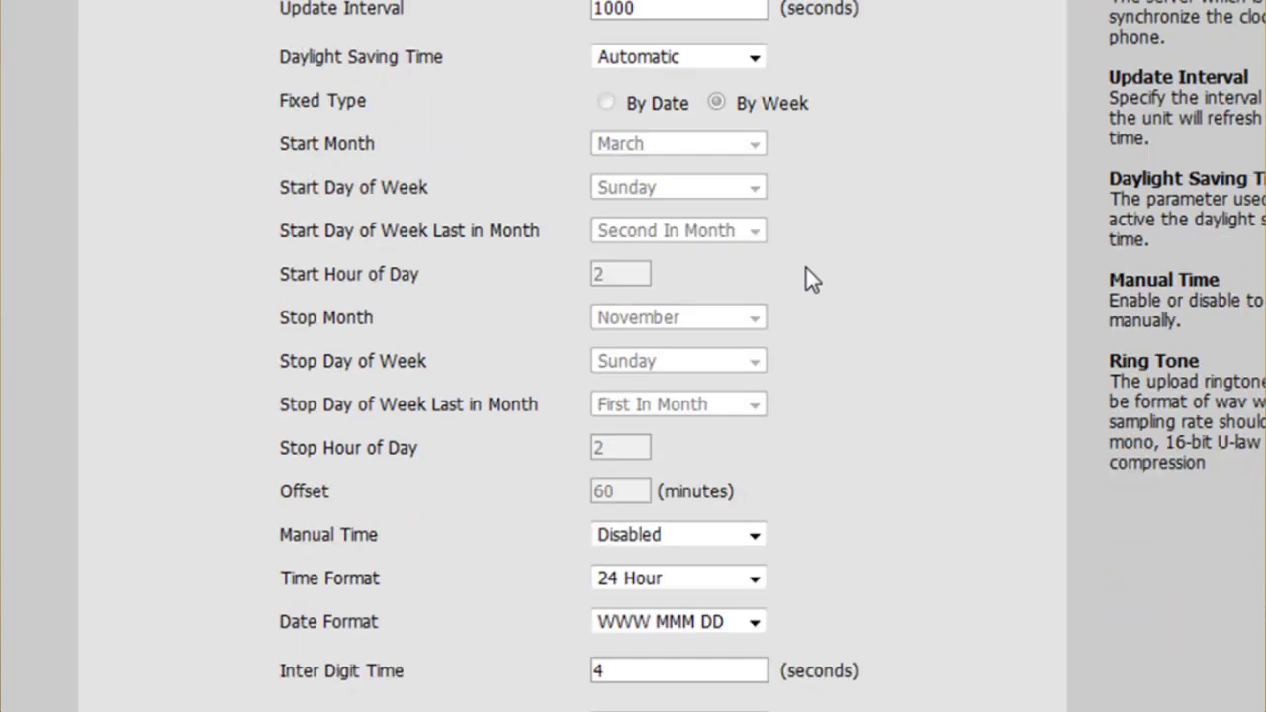
pyautogui.click(716, 416)
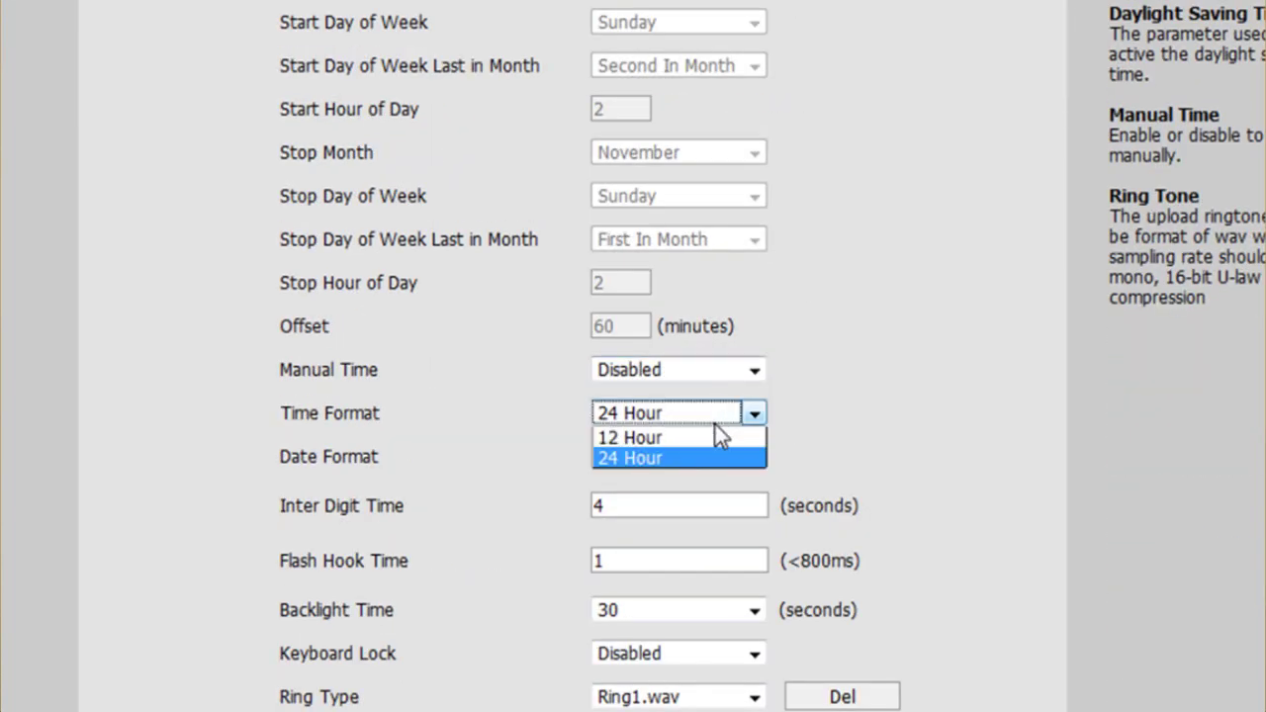
pyautogui.click(712, 435)
pyautogui.click(862, 424)
pyautogui.scroll(-1, 862, 424)
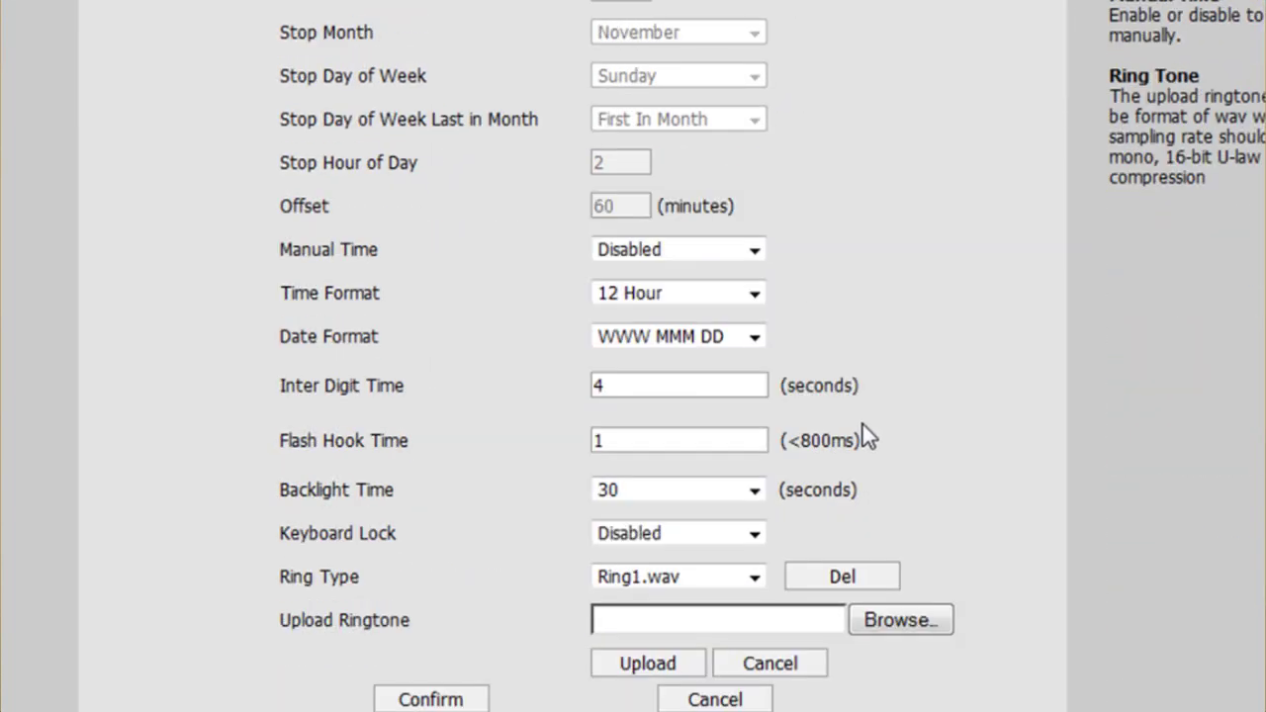
pyautogui.click(430, 700)
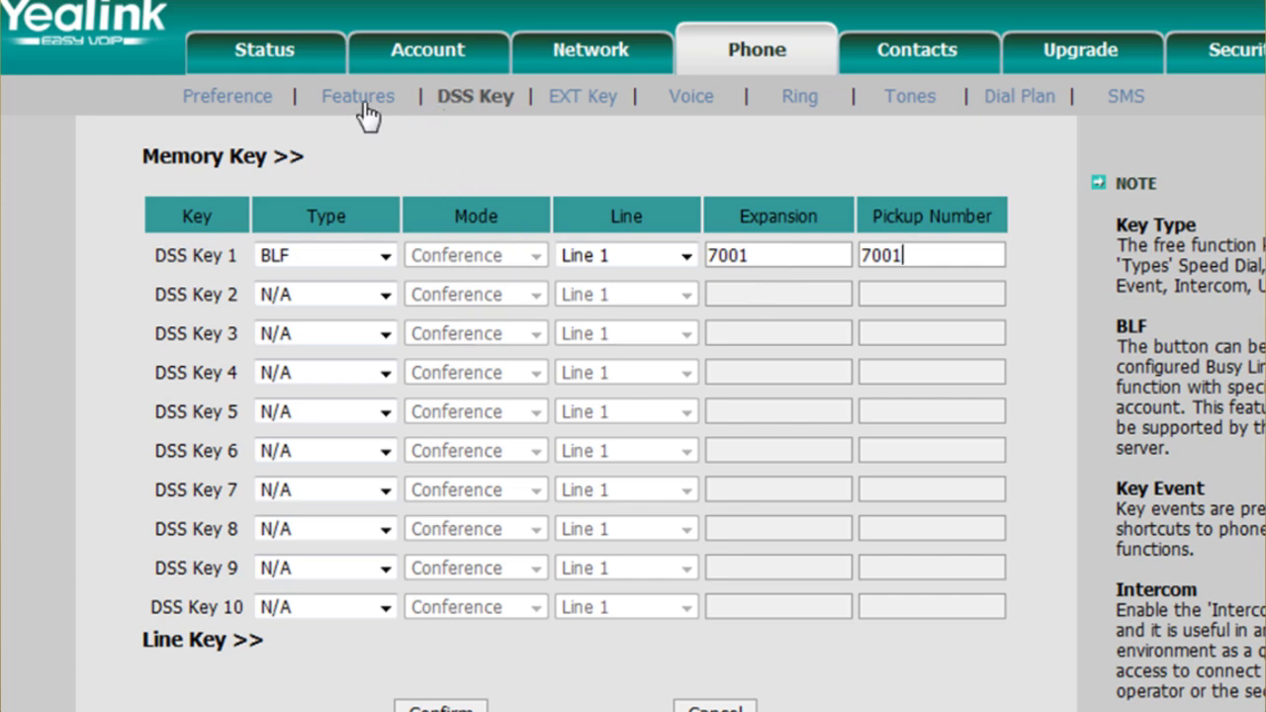
# - Open the Line Key settings of the phone's DSS keys
pyautogui.click(178, 640)
pyautogui.click(756, 336)
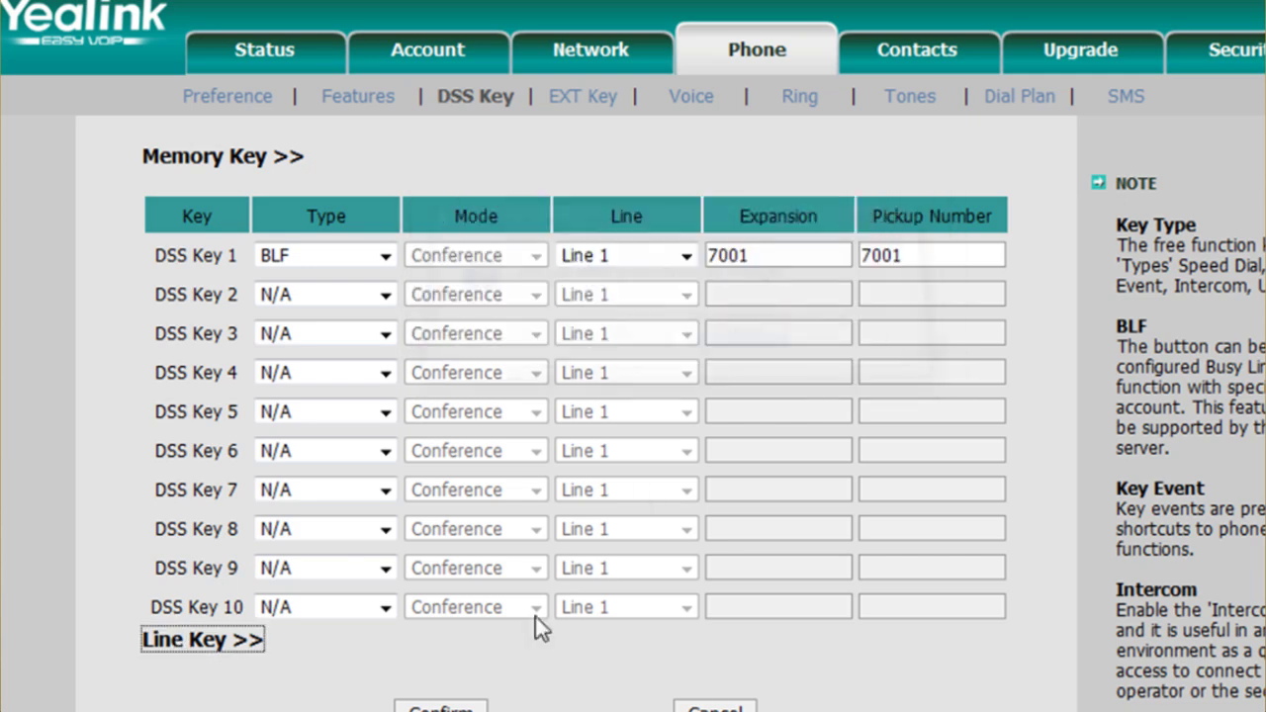
pyautogui.click(183, 644)
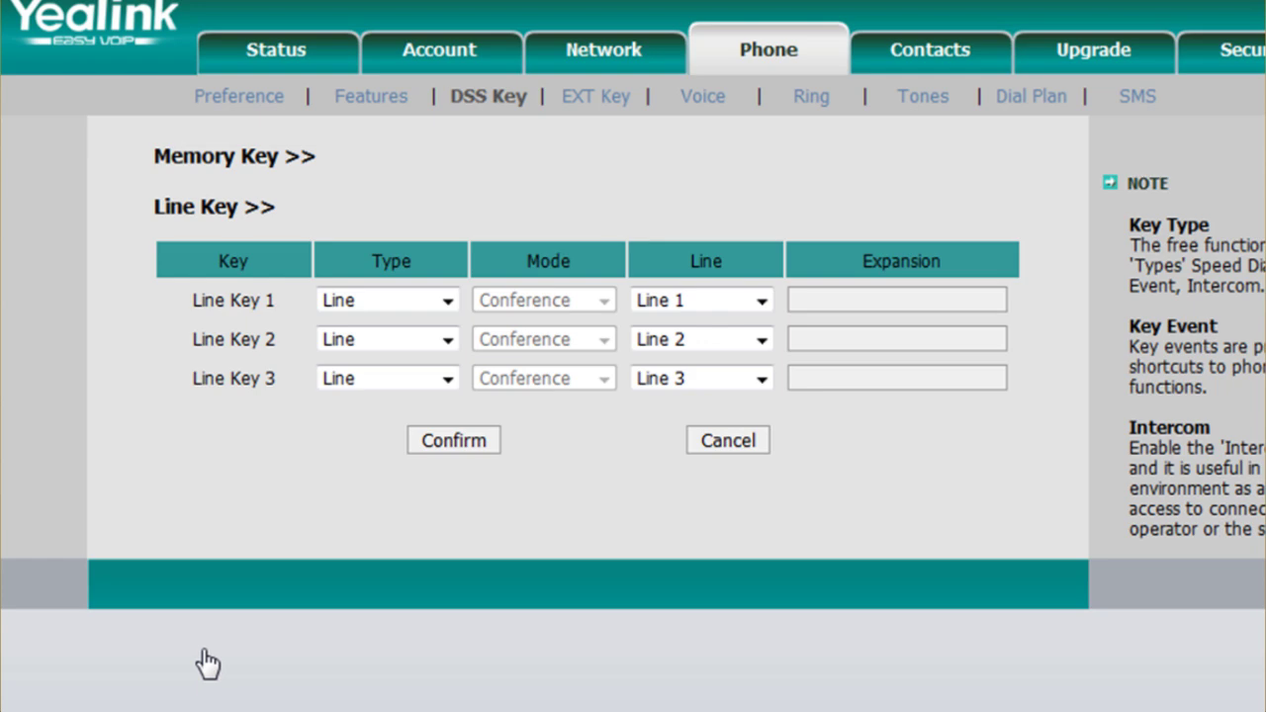